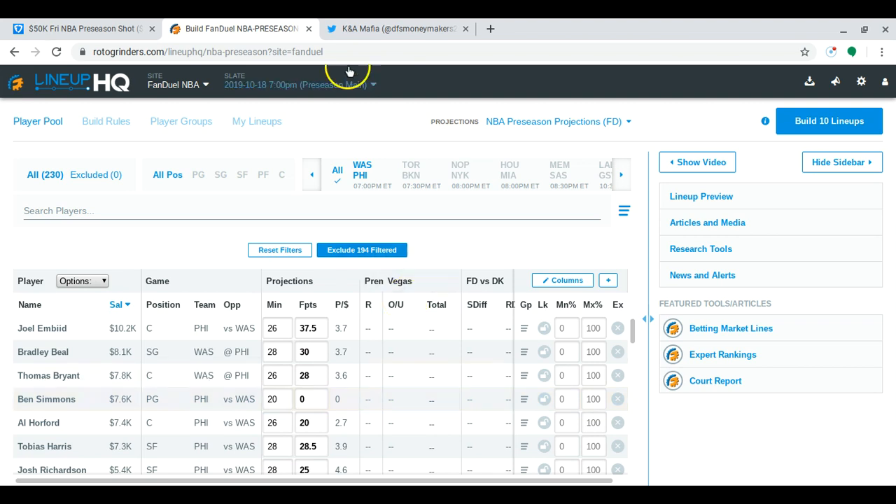
Switch to the K&A Mafia Twitter profile and view the second photo in the tweet about the final preseason day up close
{"action": "left_click", "coordinate": [361, 29]}
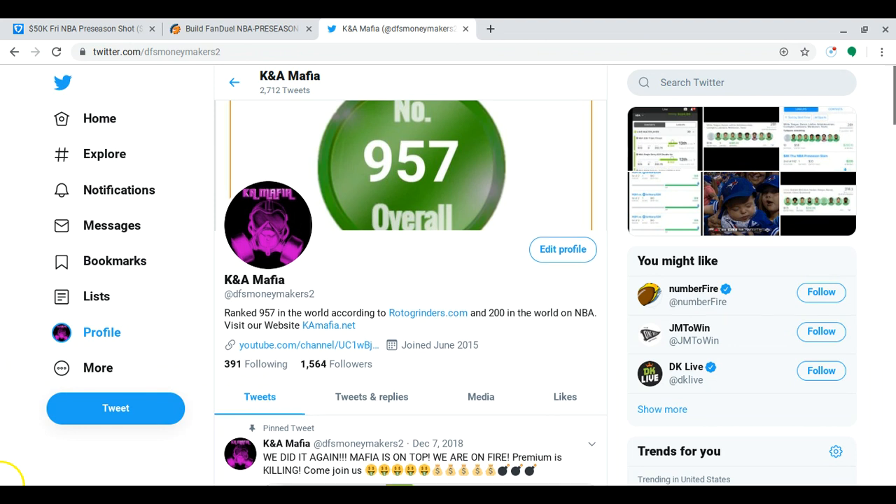
{"action": "scroll", "coordinate": [3, 485], "scroll_direction": "down", "scroll_amount": 7}
{"action": "scroll", "coordinate": [3, 485], "scroll_direction": "down", "scroll_amount": 2}
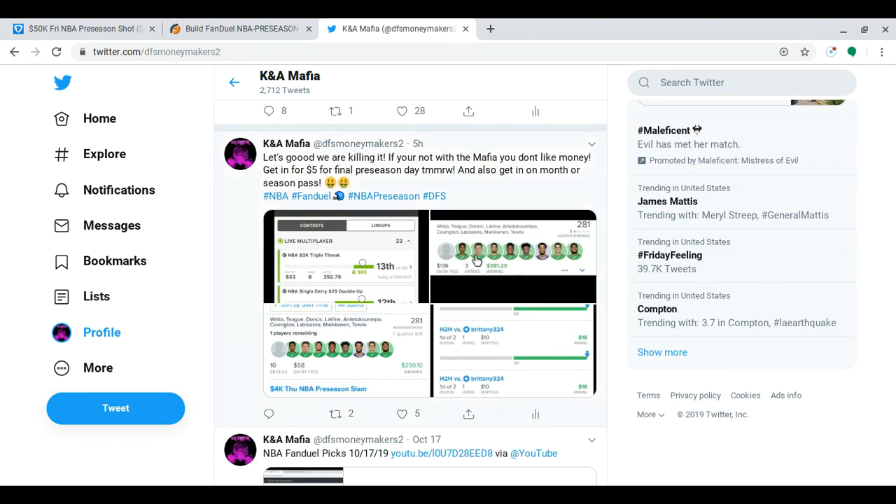
{"action": "left_click", "coordinate": [476, 260]}
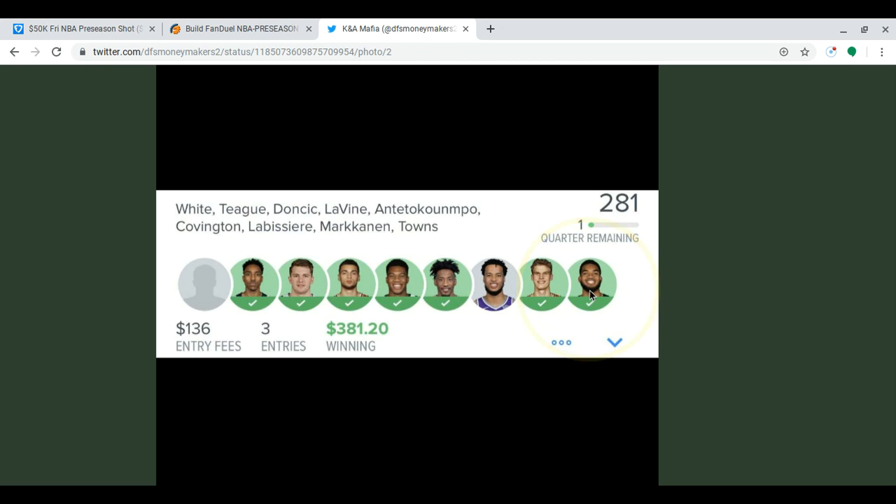
{"action": "left_click", "coordinate": [658, 254]}
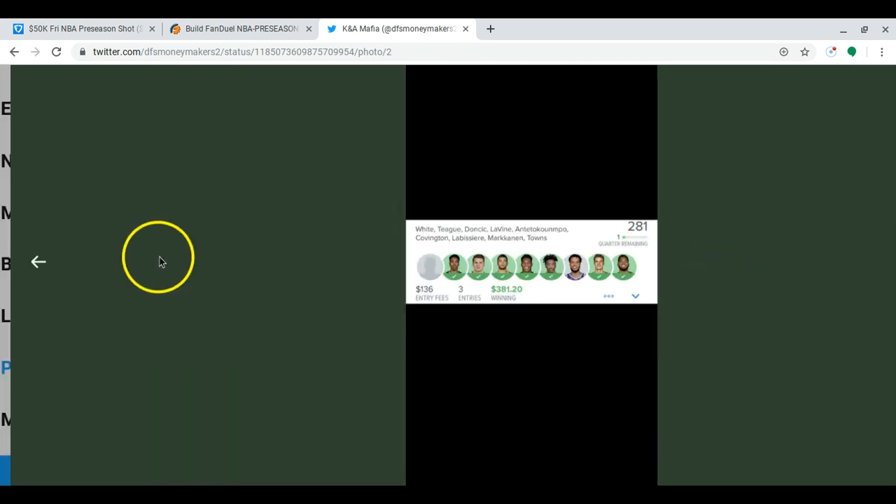
{"action": "scroll", "coordinate": [872, 362], "scroll_direction": "down", "scroll_amount": 4}
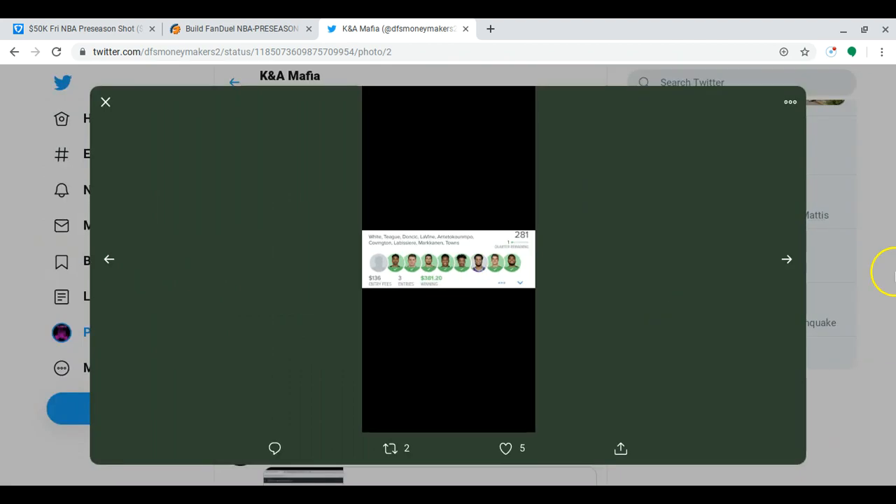
Show the tweet's third photo and examine its $4K Thu NBA Preseason Slam result up close
{"action": "left_click", "coordinate": [786, 259]}
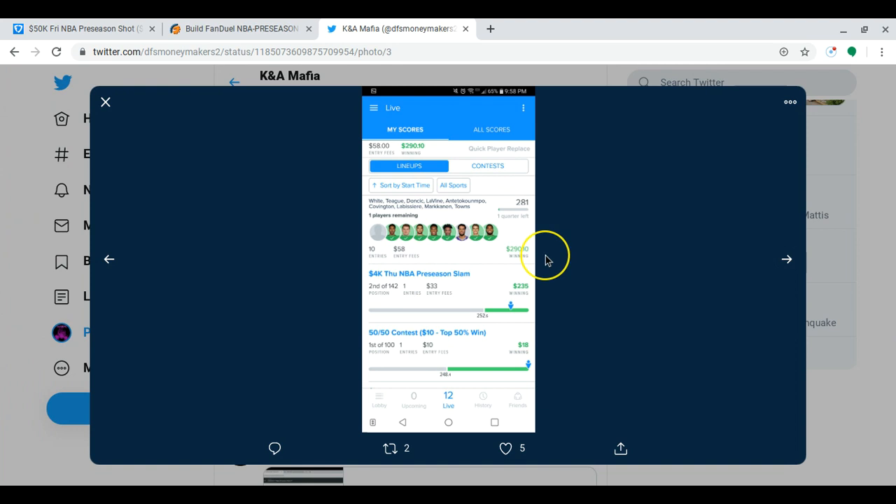
{"action": "scroll", "coordinate": [436, 253], "scroll_direction": "up", "scroll_amount": 3}
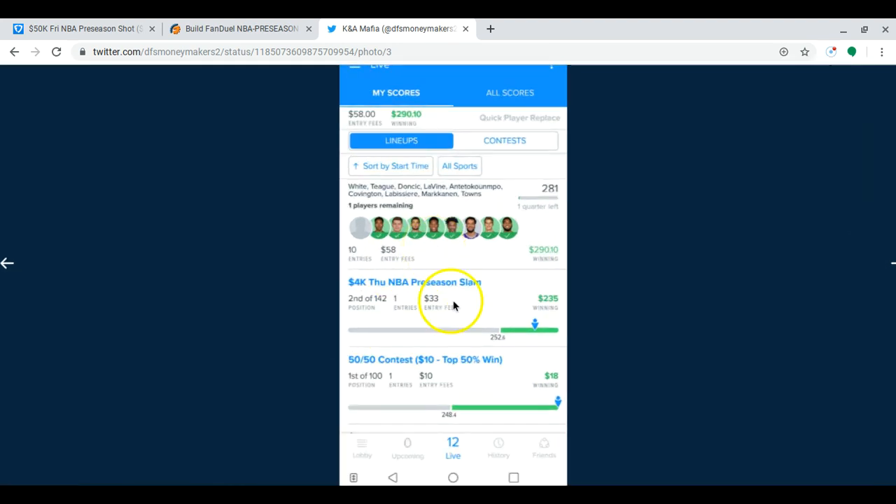
{"action": "scroll", "coordinate": [564, 320], "scroll_direction": "down", "scroll_amount": 3}
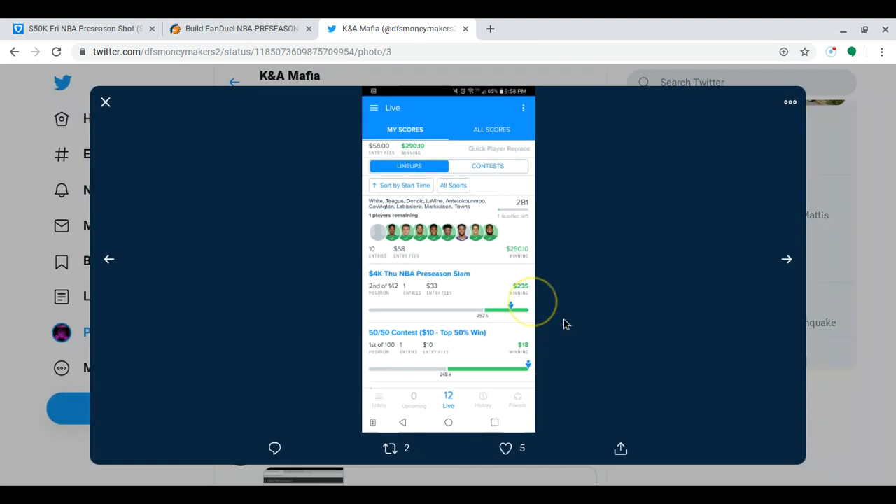
Show the tweet's fourth photo and examine its $50K Thu NBA Preseason Shot and head-to-head results up close
{"action": "left_click", "coordinate": [787, 261]}
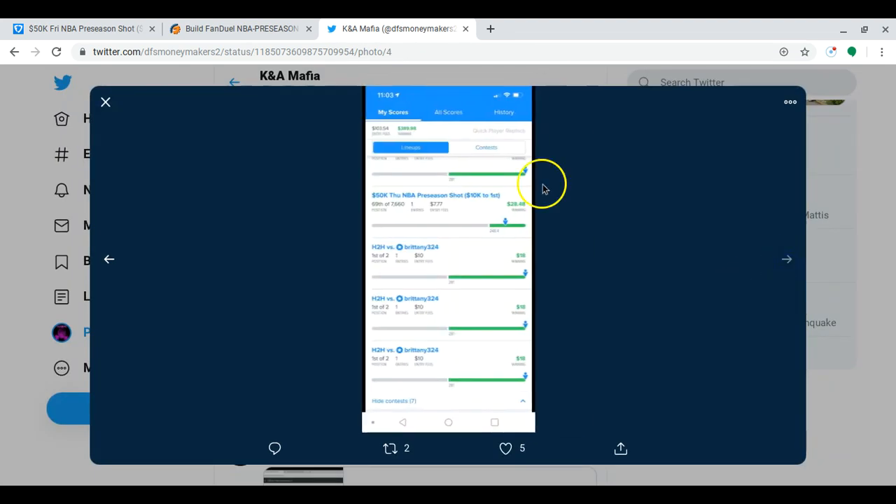
{"action": "scroll", "coordinate": [394, 138], "scroll_direction": "up", "scroll_amount": 5}
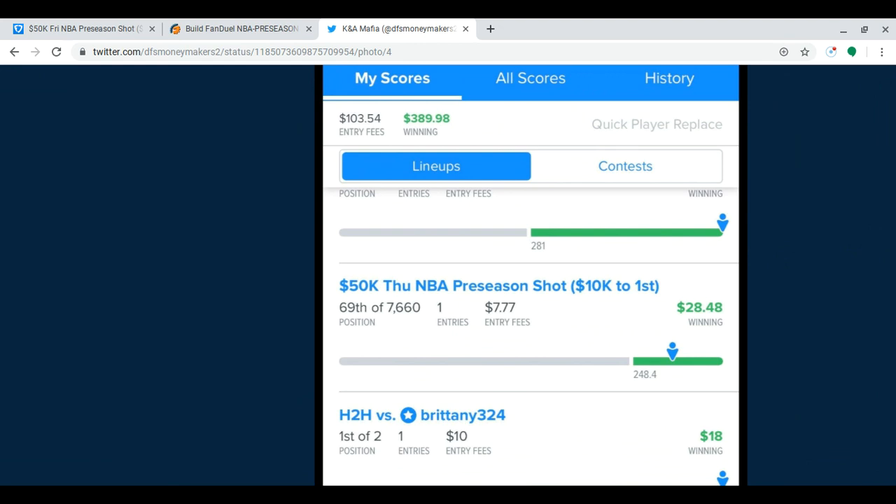
{"action": "scroll", "coordinate": [394, 136], "scroll_direction": "up", "scroll_amount": 3}
{"action": "scroll", "coordinate": [394, 136], "scroll_direction": "down", "scroll_amount": 5}
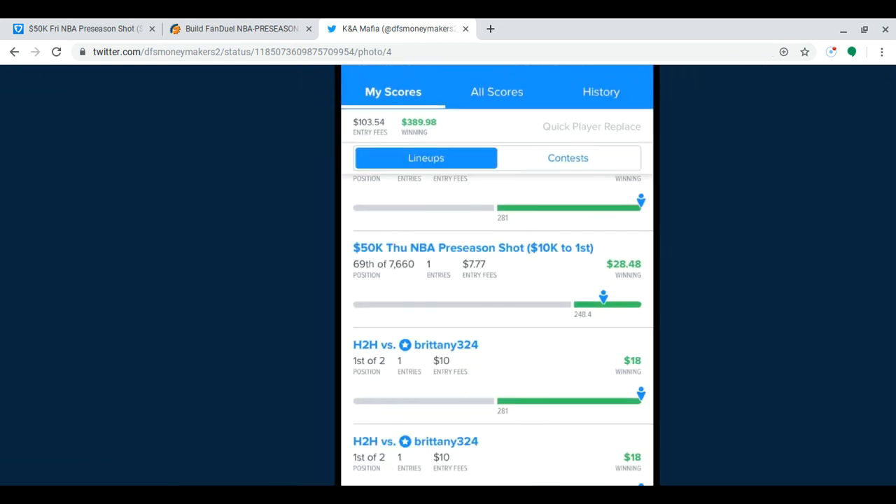
{"action": "scroll", "coordinate": [394, 136], "scroll_direction": "down", "scroll_amount": 5}
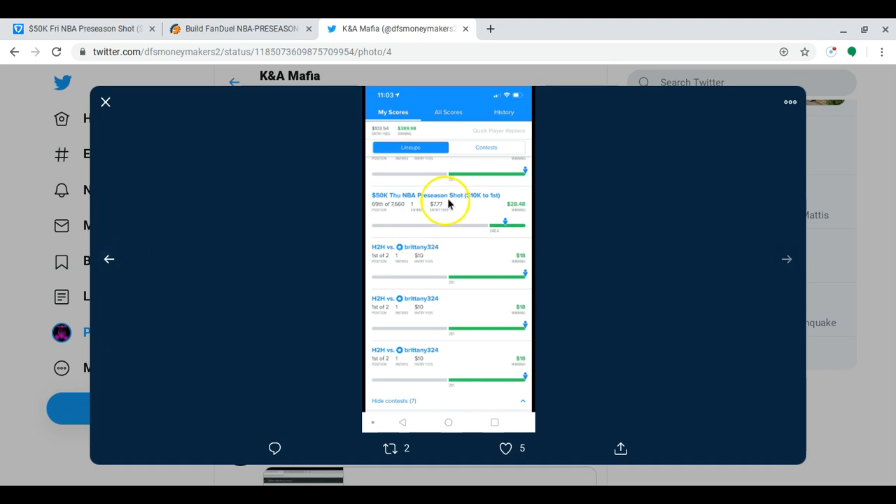
{"action": "scroll", "coordinate": [455, 194], "scroll_direction": "up", "scroll_amount": 4}
{"action": "scroll", "coordinate": [456, 192], "scroll_direction": "down", "scroll_amount": 4}
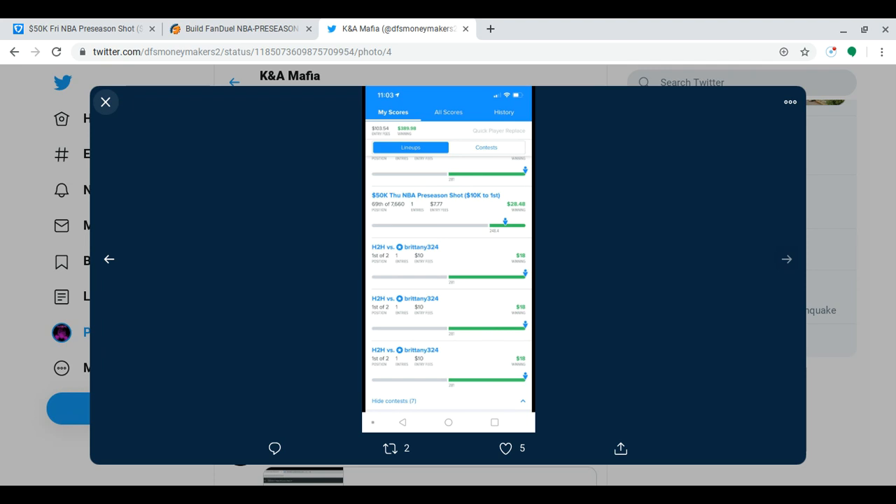
Go back through the tweet's photos to the first one, showing the live multiplayer contests
{"action": "left_click", "coordinate": [110, 259]}
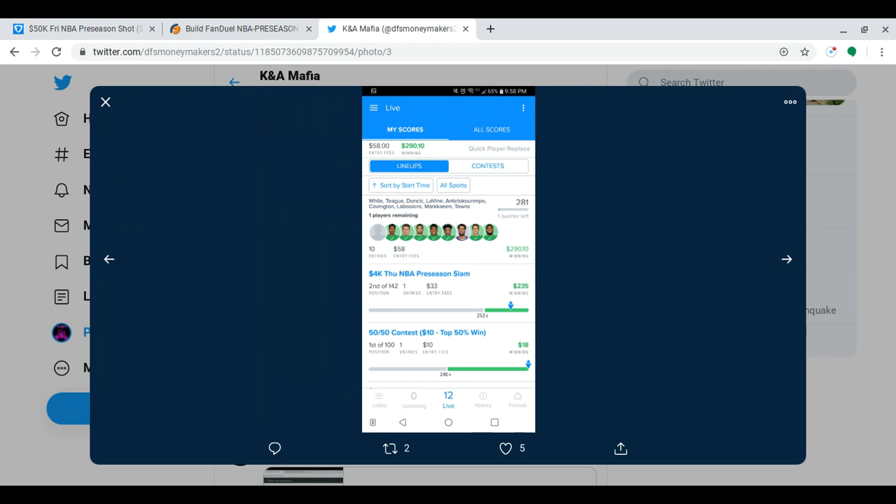
{"action": "left_click", "coordinate": [110, 260]}
{"action": "left_click", "coordinate": [112, 266]}
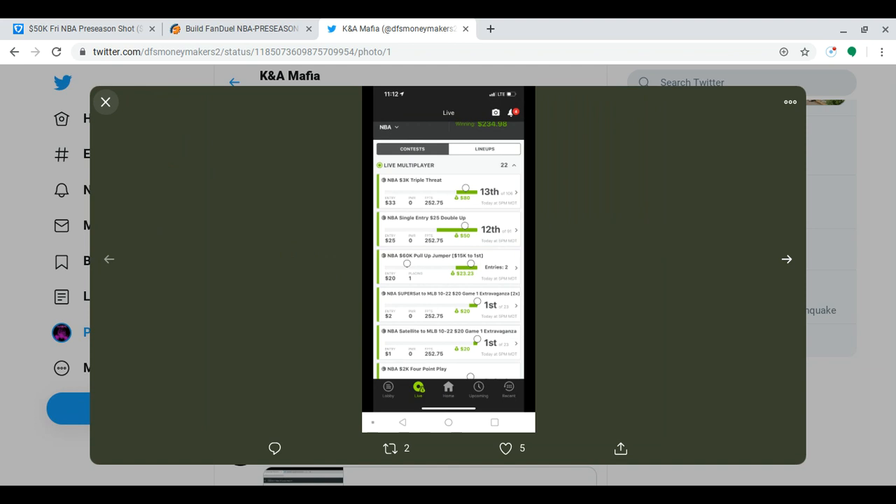
Switch to the LineupHQ player pool and filter it to Washington (WAS) players only
{"action": "left_click", "coordinate": [207, 23]}
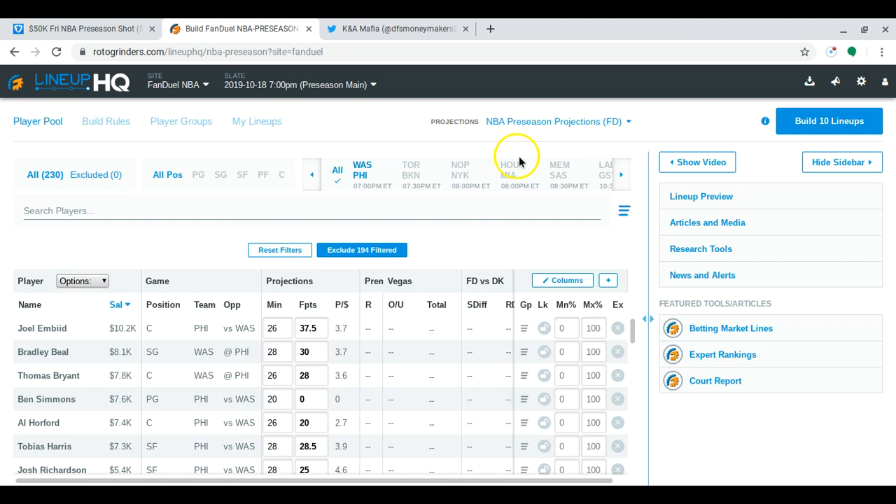
{"action": "left_click", "coordinate": [339, 181]}
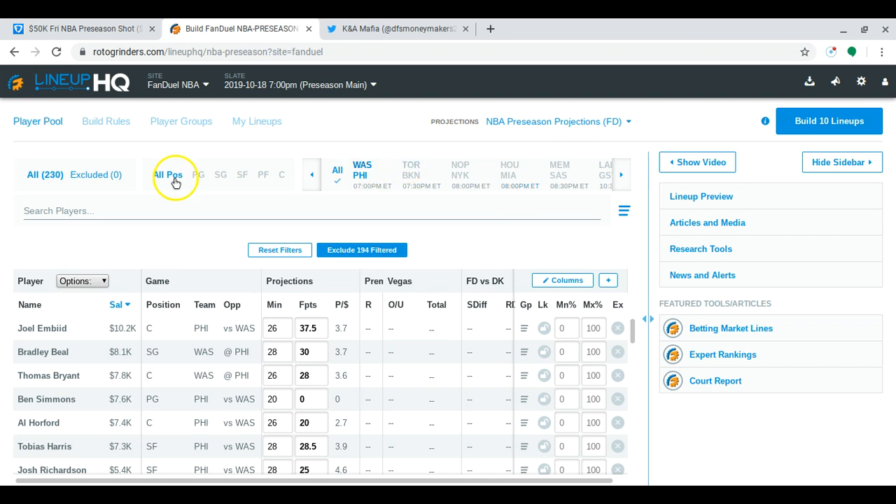
{"action": "left_click", "coordinate": [361, 177]}
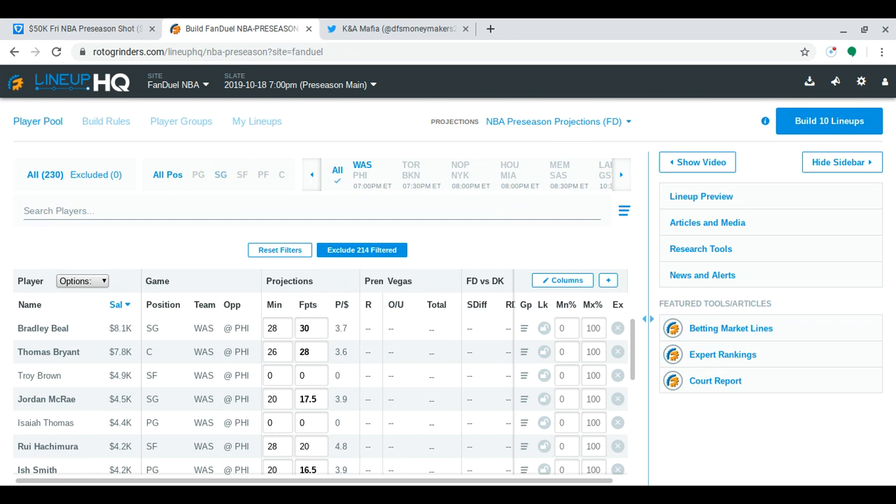
Review Washington's players by position with the SG, SF, PF and C filters, ending with all positions shown
{"action": "left_click", "coordinate": [221, 175]}
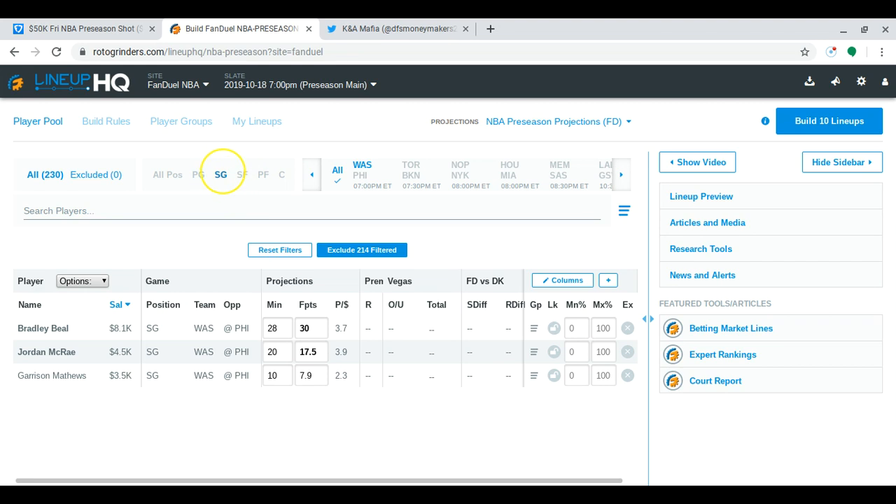
{"action": "left_click", "coordinate": [222, 175]}
{"action": "left_click", "coordinate": [242, 175]}
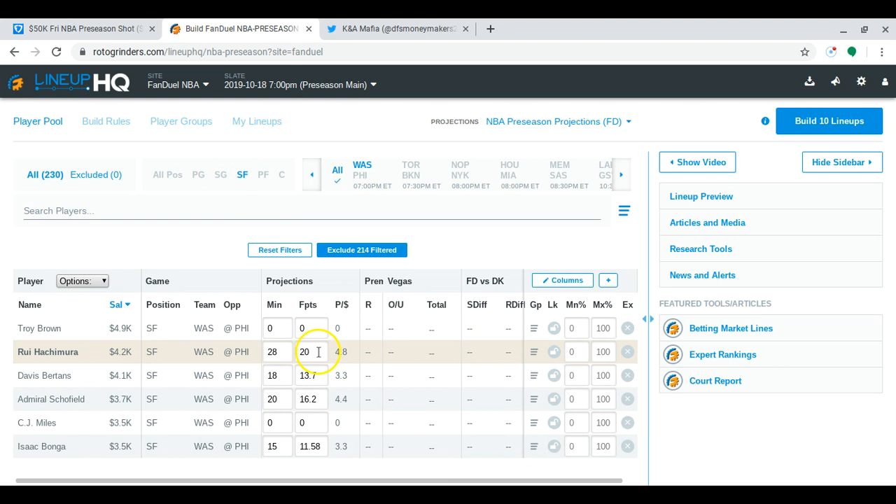
{"action": "left_click", "coordinate": [243, 175]}
{"action": "left_click", "coordinate": [265, 176]}
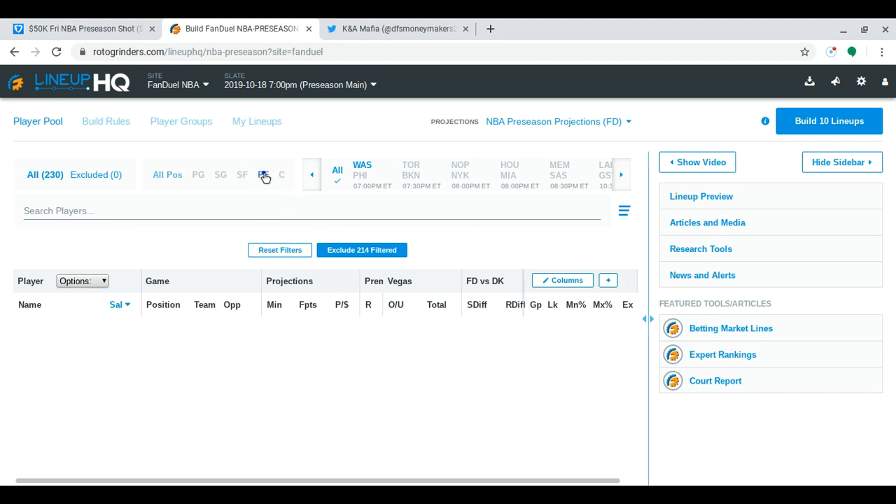
{"action": "left_click", "coordinate": [282, 176]}
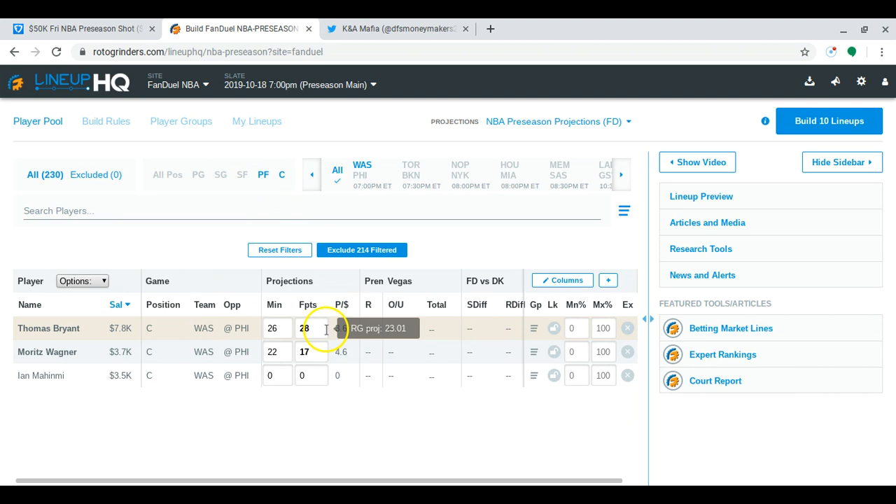
{"action": "left_click", "coordinate": [263, 176]}
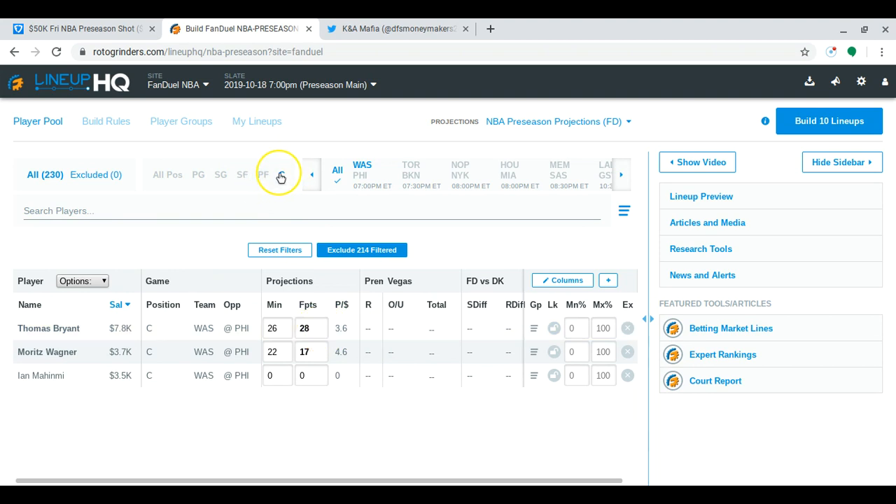
{"action": "left_click", "coordinate": [281, 176]}
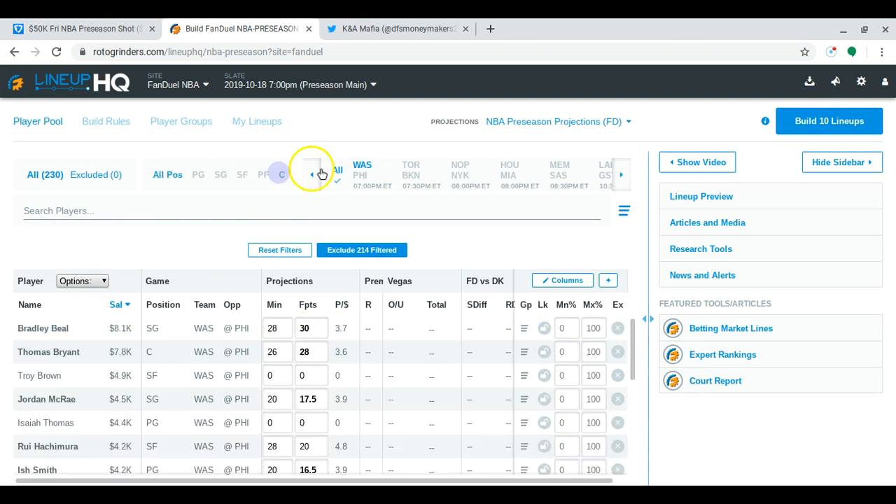
Filter the player pool to Philadelphia (PHI) alone, and replace that filter with Toronto (TOR) to review each team
{"action": "left_click", "coordinate": [361, 175]}
{"action": "left_click", "coordinate": [360, 164]}
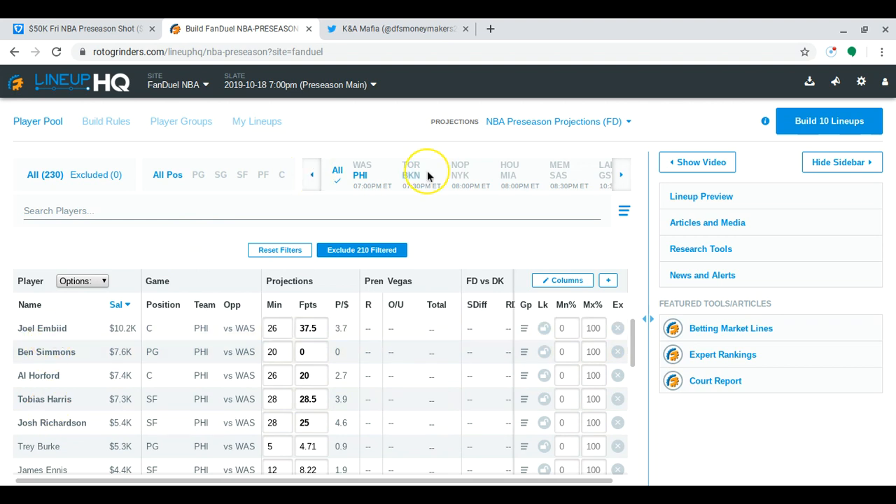
{"action": "left_click", "coordinate": [357, 173]}
{"action": "left_click", "coordinate": [419, 170]}
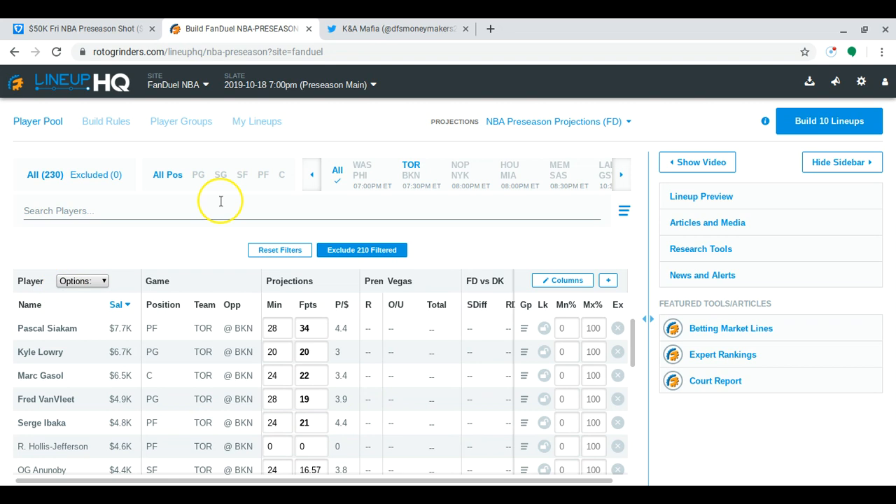
Filter the player pool to Brooklyn (BKN) and set Caris LeVert's projected fantasy points to 22
{"action": "left_click", "coordinate": [411, 173]}
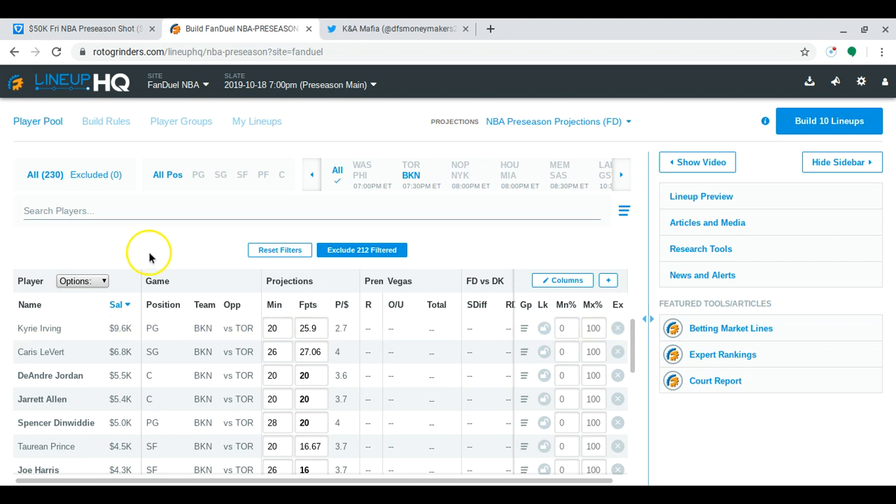
{"action": "double_click", "coordinate": [316, 355]}
{"action": "type", "text": "22"}
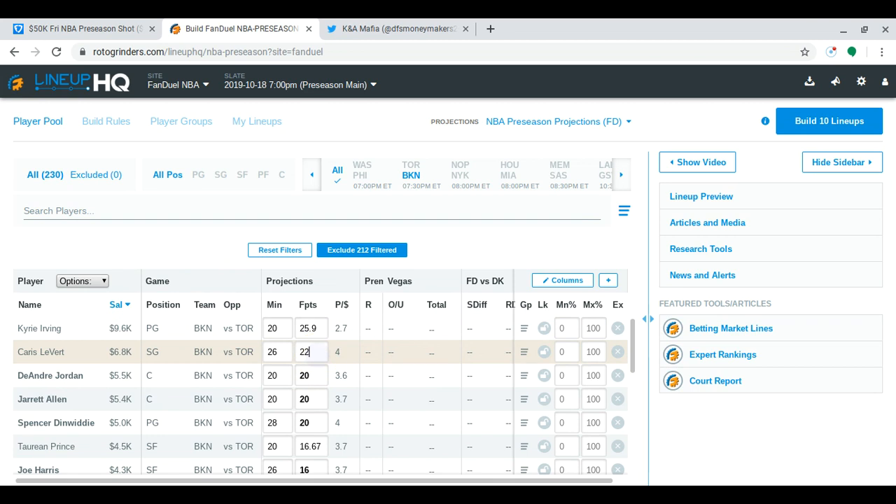
{"action": "left_click", "coordinate": [203, 247]}
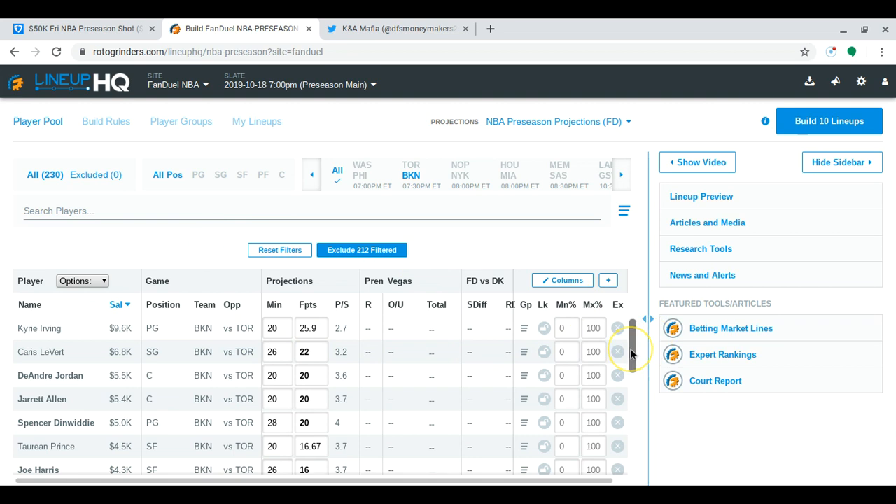
Replace the Brooklyn filter with New Orleans (NOP) and review that team's players and projections
{"action": "scroll", "coordinate": [631, 354], "scroll_direction": "down", "scroll_amount": 1}
{"action": "scroll", "coordinate": [629, 354], "scroll_direction": "up", "scroll_amount": 1}
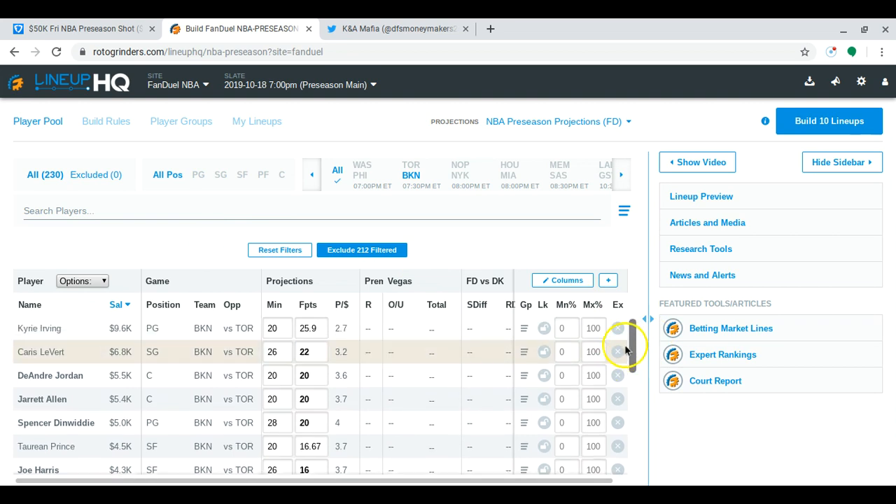
{"action": "left_click_drag", "start_coordinate": [625, 350], "coordinate": [628, 297]}
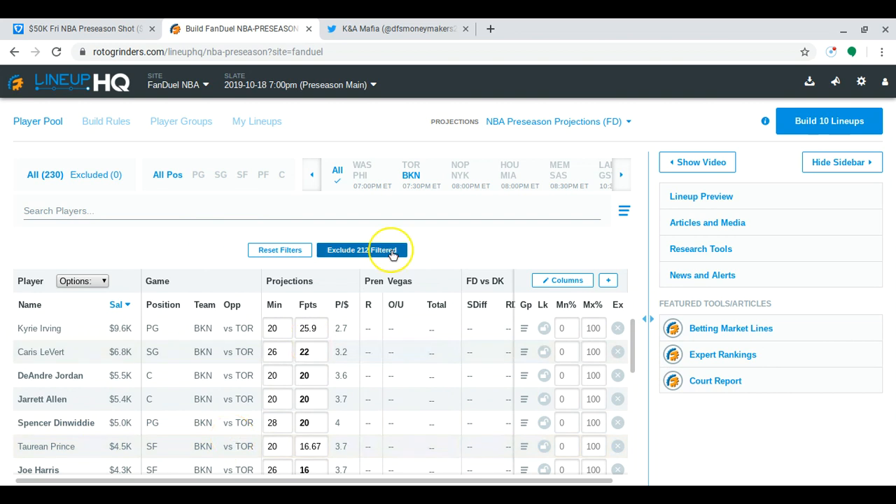
{"action": "left_click", "coordinate": [411, 179]}
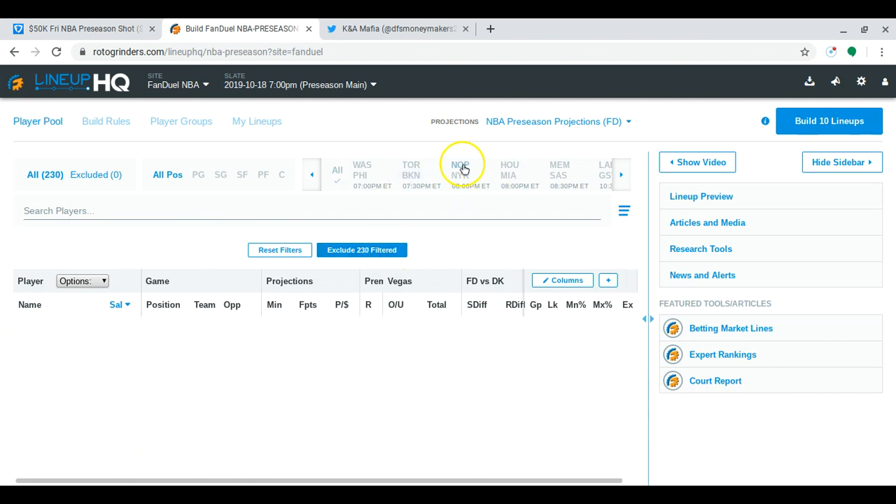
{"action": "left_click", "coordinate": [460, 168]}
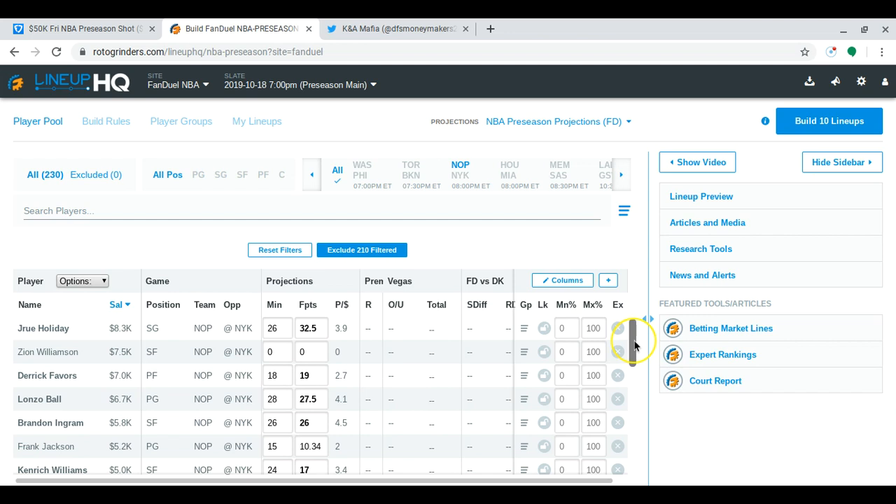
{"action": "scroll", "coordinate": [634, 345], "scroll_direction": "down", "scroll_amount": 1}
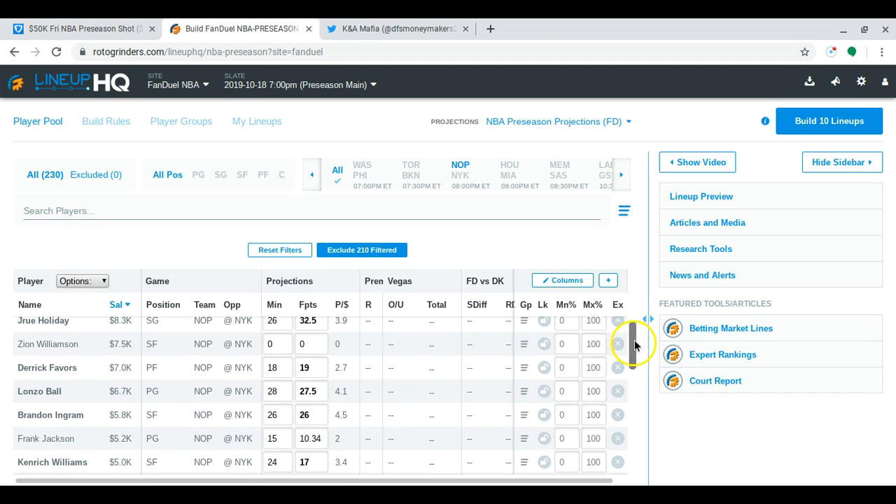
{"action": "scroll", "coordinate": [634, 343], "scroll_direction": "up", "scroll_amount": 1}
{"action": "left_click_drag", "start_coordinate": [631, 318], "coordinate": [631, 313]}
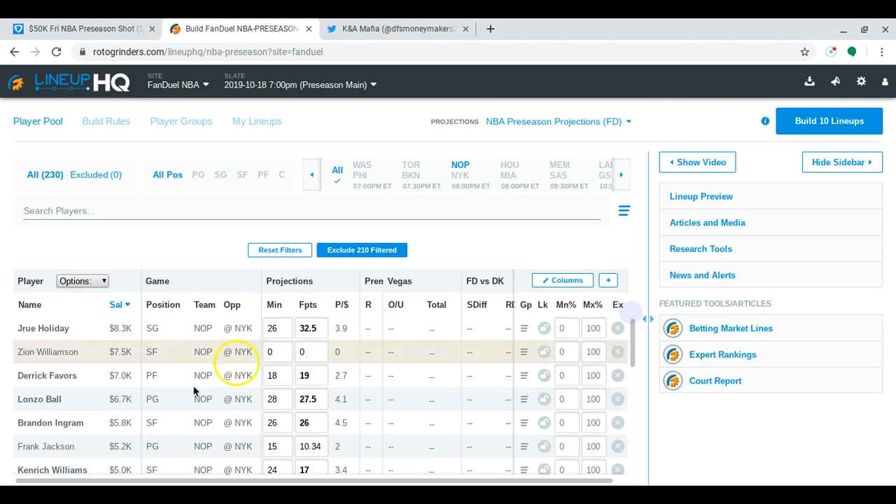
{"action": "left_click", "coordinate": [91, 423]}
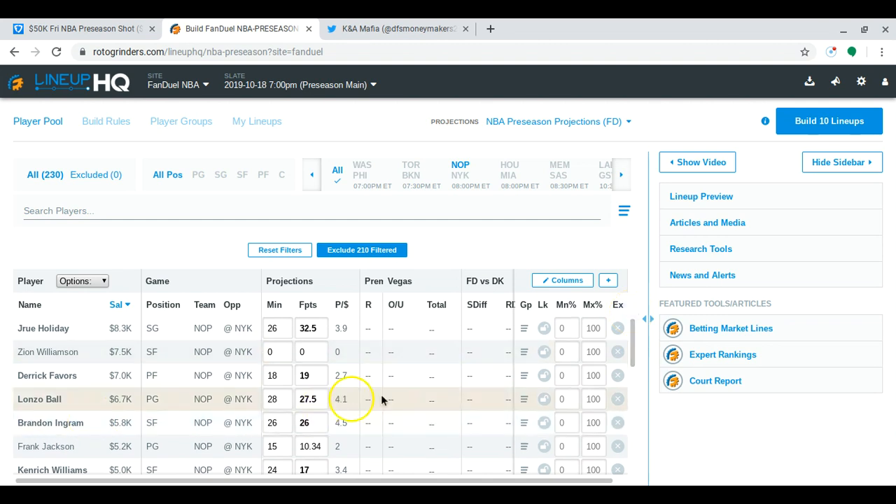
Review the minutes and fantasy-point projections of New Orleans's lower-salaried players, including Nicolo Melli, and return to the start of the list
{"action": "left_click_drag", "start_coordinate": [630, 354], "coordinate": [629, 386]}
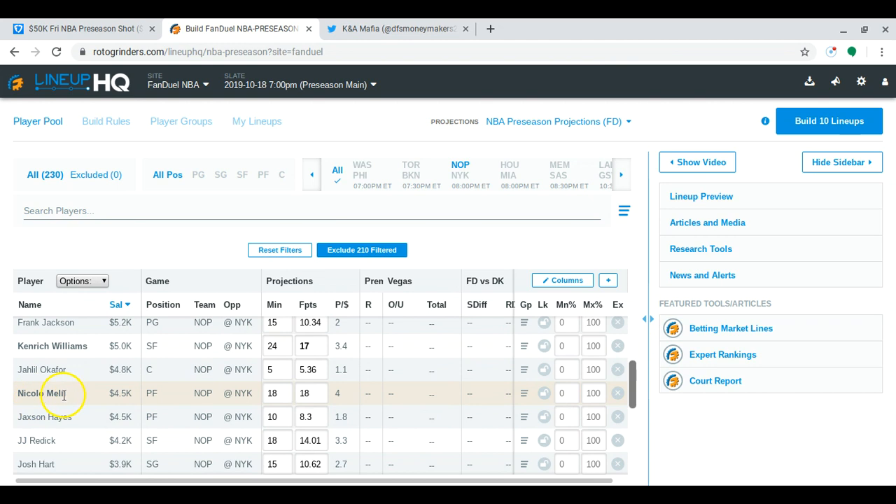
{"action": "left_click", "coordinate": [277, 396]}
{"action": "left_click", "coordinate": [532, 401]}
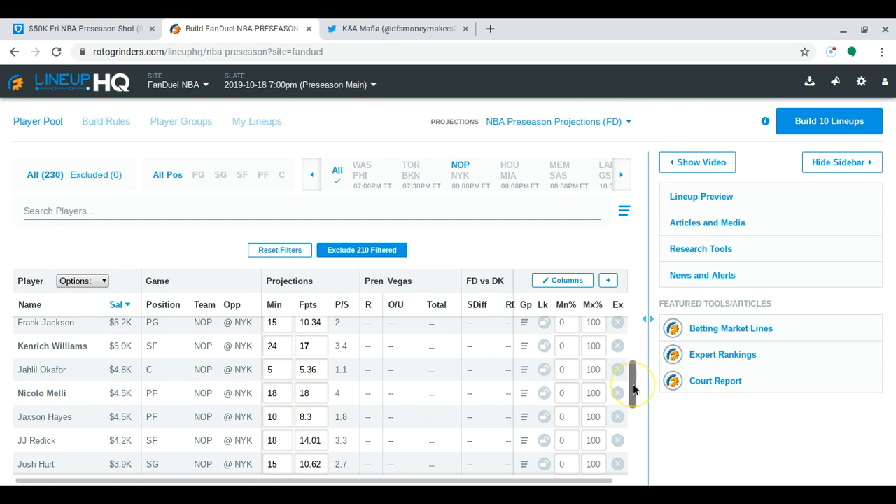
{"action": "left_click_drag", "start_coordinate": [632, 384], "coordinate": [632, 343]}
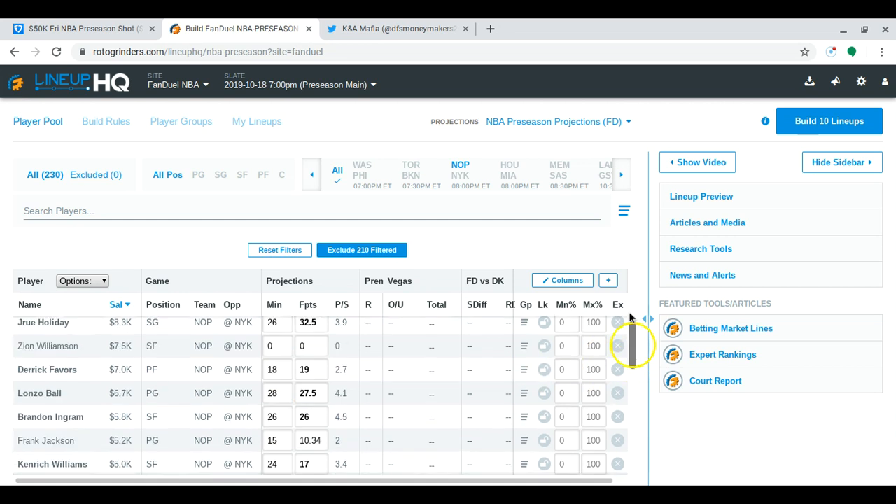
{"action": "left_click", "coordinate": [622, 305]}
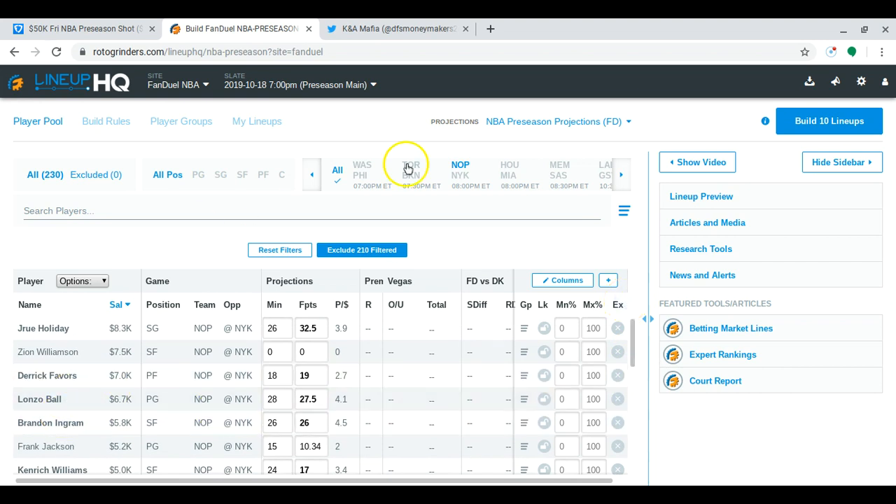
Replace the New Orleans filter with New York (NYK) and review that team's players and projections
{"action": "left_click", "coordinate": [458, 174]}
{"action": "left_click", "coordinate": [457, 176]}
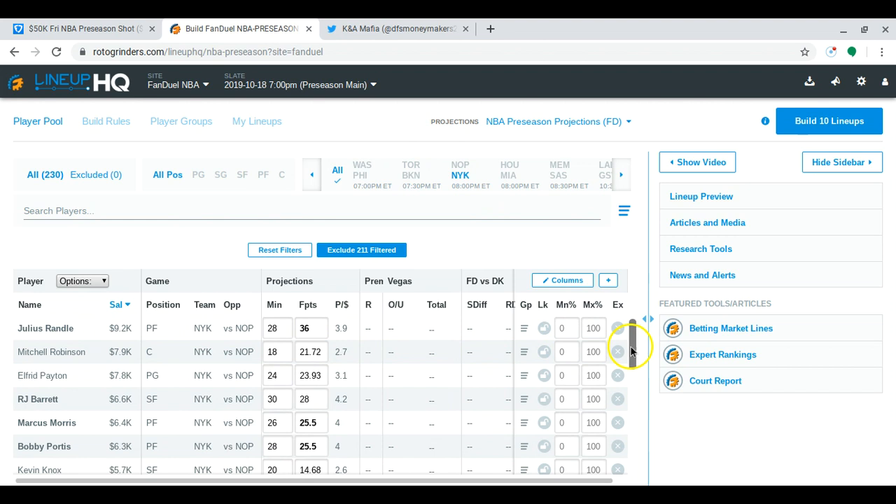
{"action": "left_click_drag", "start_coordinate": [631, 350], "coordinate": [622, 353]}
{"action": "scroll", "coordinate": [621, 353], "scroll_direction": "down", "scroll_amount": 1}
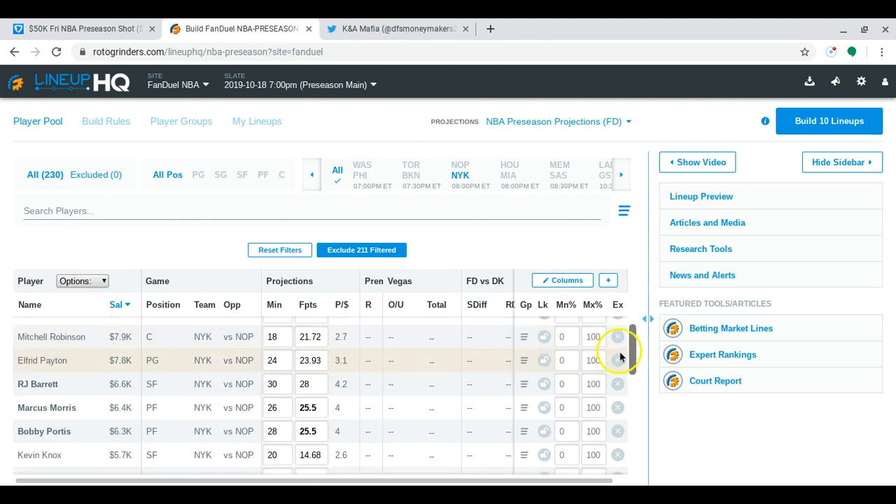
{"action": "scroll", "coordinate": [621, 352], "scroll_direction": "up", "scroll_amount": 2}
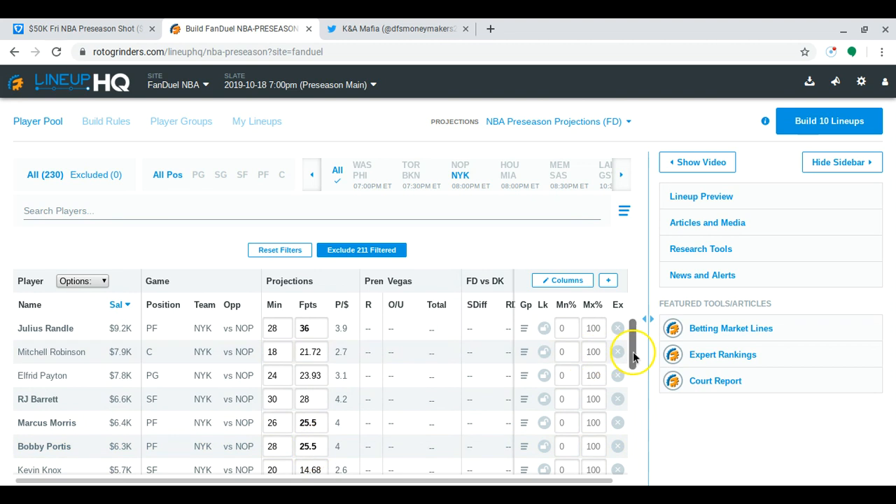
{"action": "left_click_drag", "start_coordinate": [633, 358], "coordinate": [631, 360]}
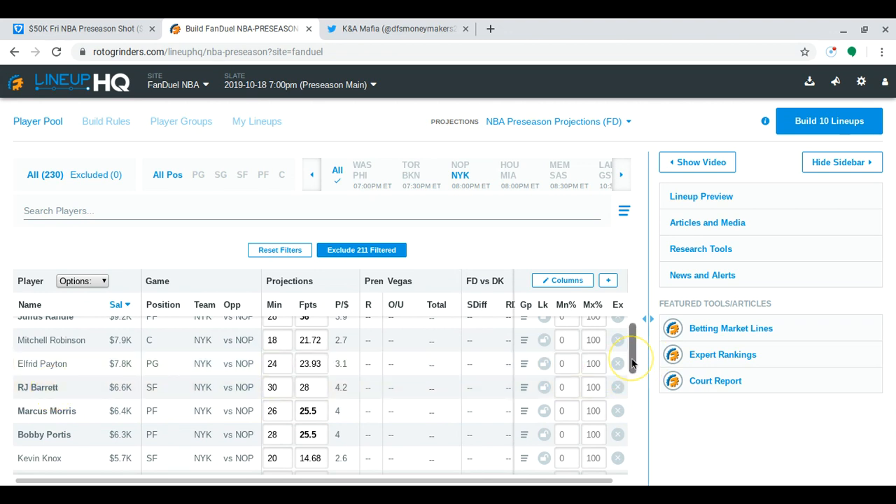
{"action": "left_click_drag", "start_coordinate": [631, 358], "coordinate": [620, 285]}
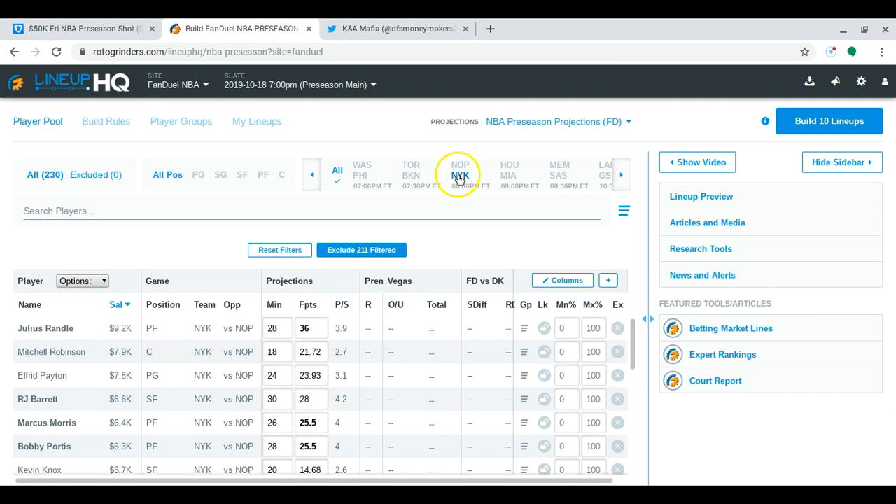
Filter the player pool to Houston (HOU) to review its players, and replace that filter with Miami (MIA)
{"action": "left_click", "coordinate": [461, 169]}
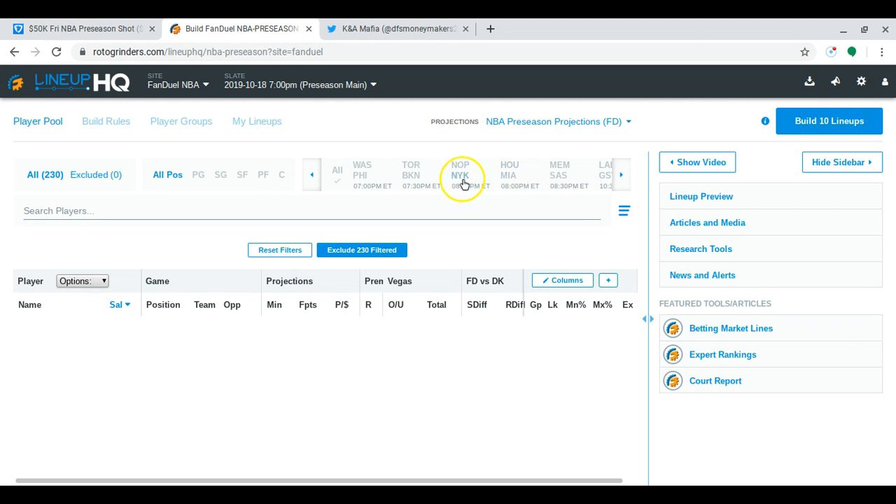
{"action": "left_click", "coordinate": [515, 170]}
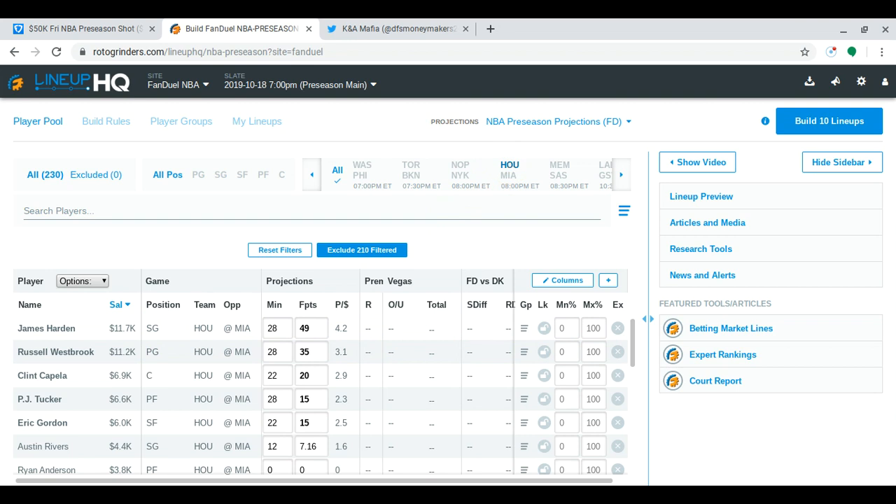
{"action": "left_click", "coordinate": [513, 183]}
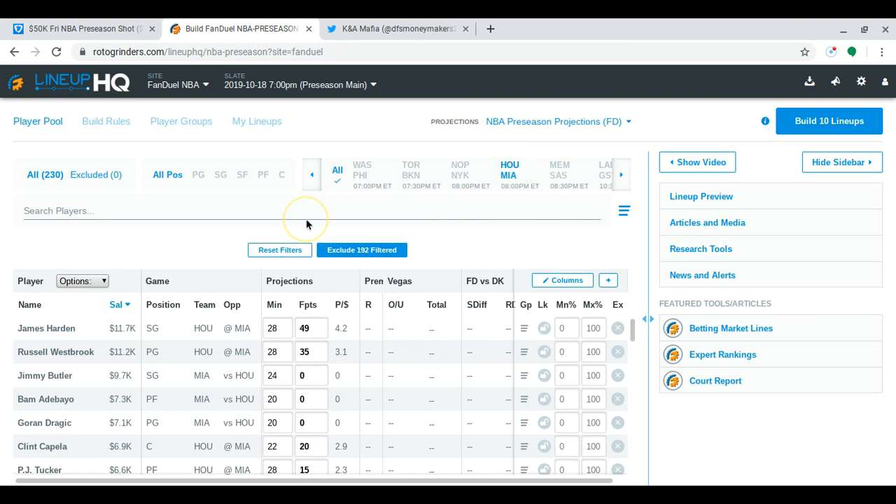
{"action": "left_click", "coordinate": [510, 168]}
{"action": "left_click", "coordinate": [468, 181]}
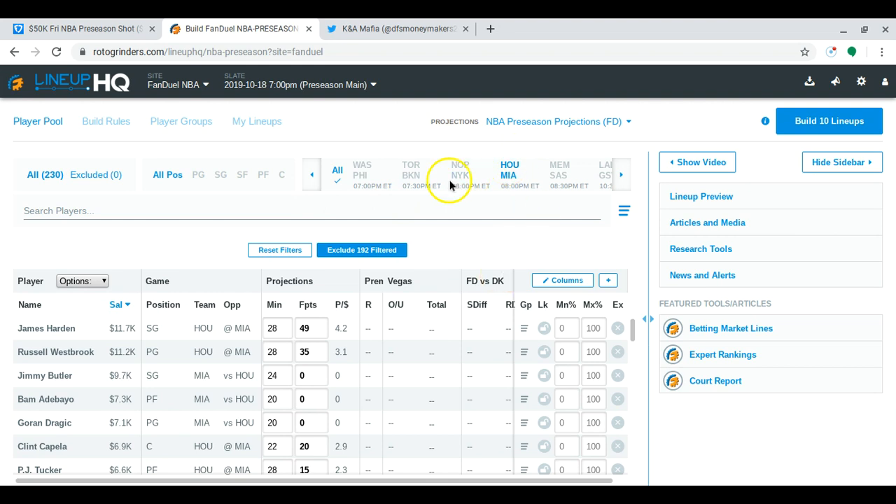
{"action": "left_click", "coordinate": [505, 167]}
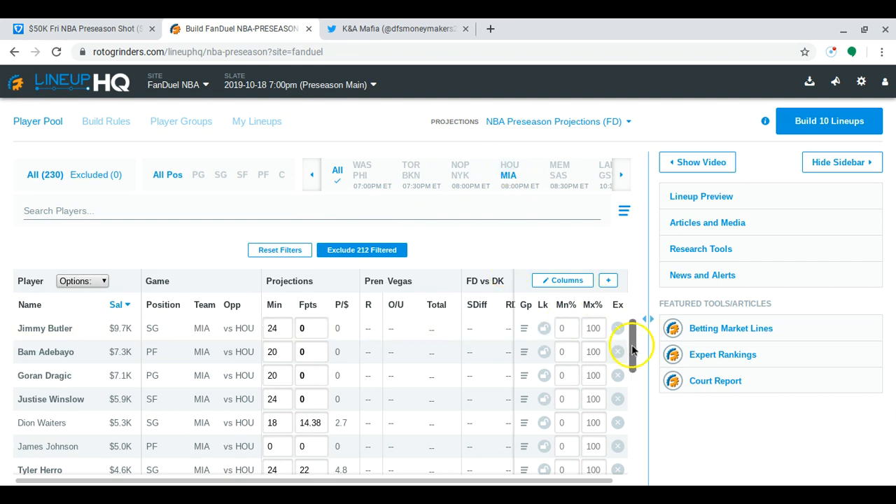
Review Miami's player list down to the $3.5K players, checking the projections of Kendrick Nunn and Davon Reed
{"action": "left_click_drag", "start_coordinate": [631, 351], "coordinate": [631, 355]}
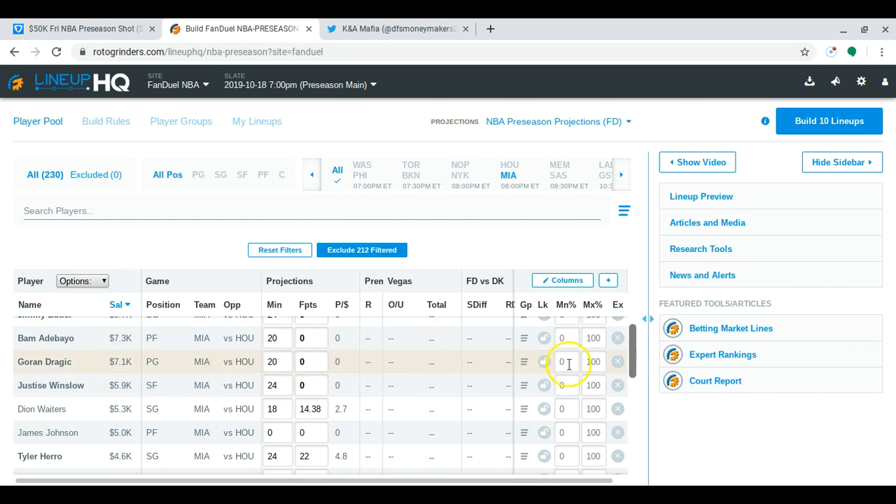
{"action": "left_click_drag", "start_coordinate": [634, 362], "coordinate": [630, 348]}
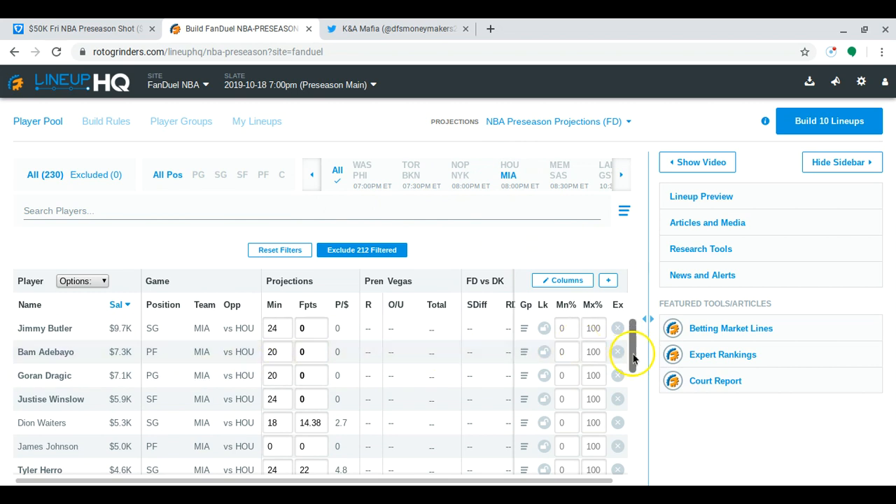
{"action": "mouse_move", "coordinate": [630, 354]}
{"action": "left_mouse_down"}
{"action": "mouse_move", "coordinate": [626, 388]}
{"action": "mouse_move", "coordinate": [621, 378]}
{"action": "left_mouse_up"}
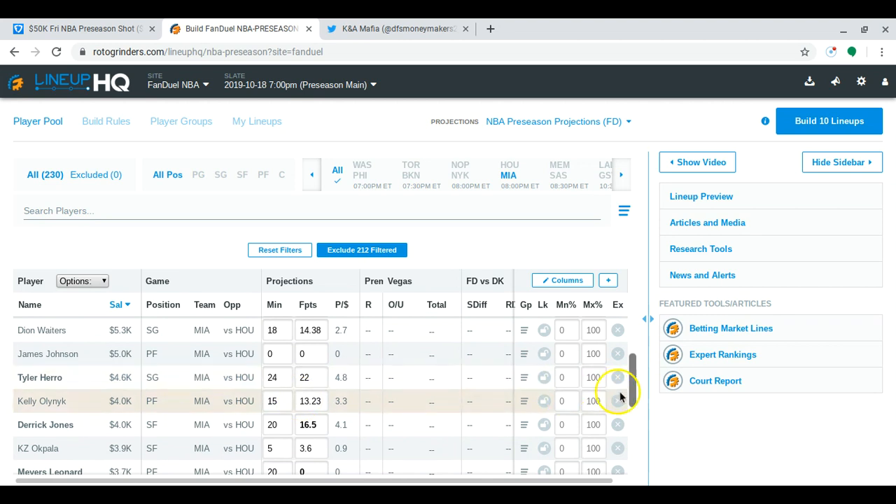
{"action": "left_click_drag", "start_coordinate": [631, 396], "coordinate": [612, 453]}
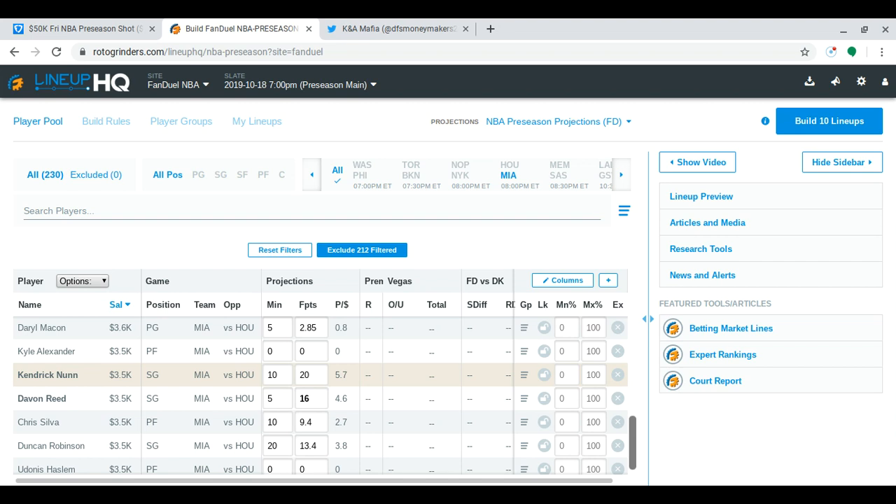
{"action": "mouse_move", "coordinate": [324, 399]}
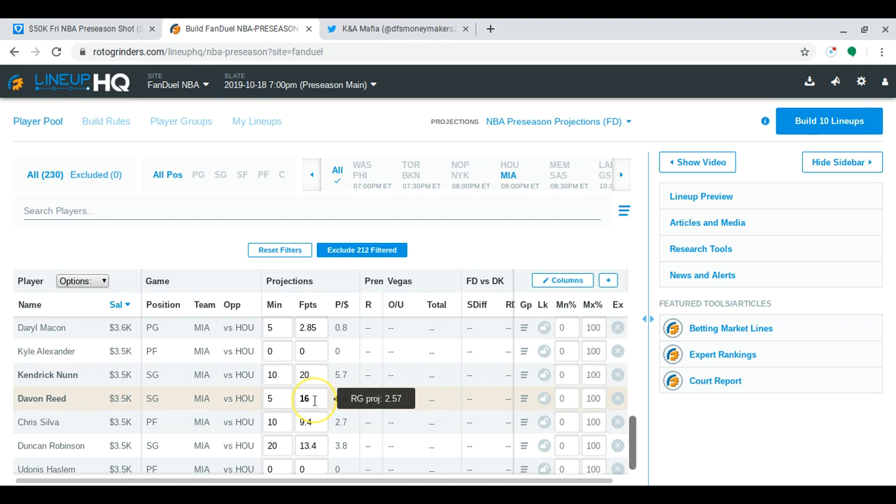
{"action": "left_click", "coordinate": [315, 375]}
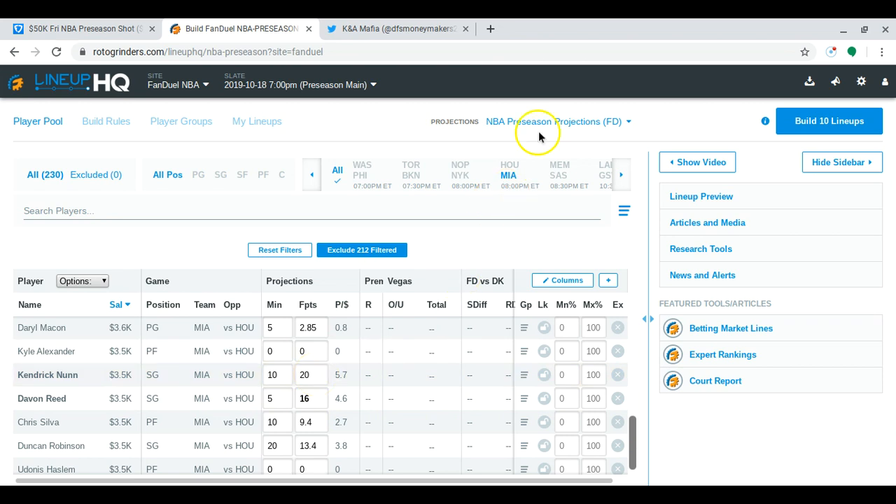
Replace the Miami filter with Memphis (MEM) and review only its power forwards, including Jaren Jackson's projection
{"action": "left_click", "coordinate": [509, 175]}
{"action": "left_click", "coordinate": [567, 174]}
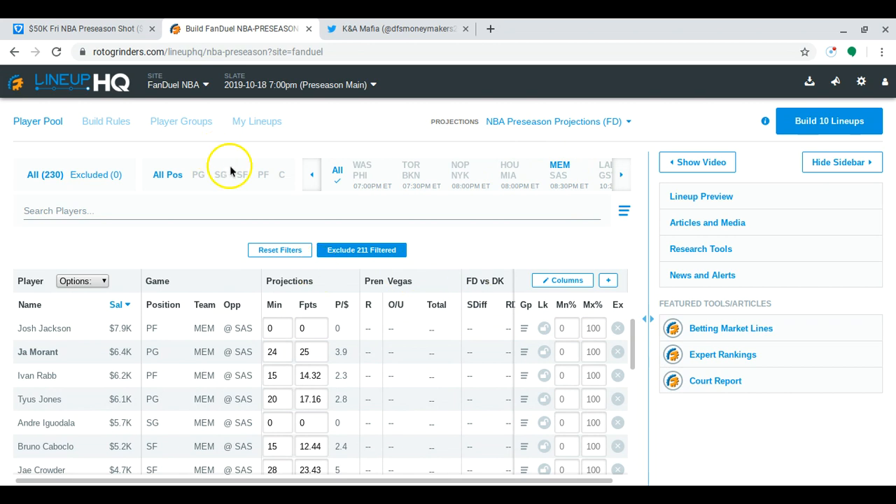
{"action": "left_click", "coordinate": [264, 176]}
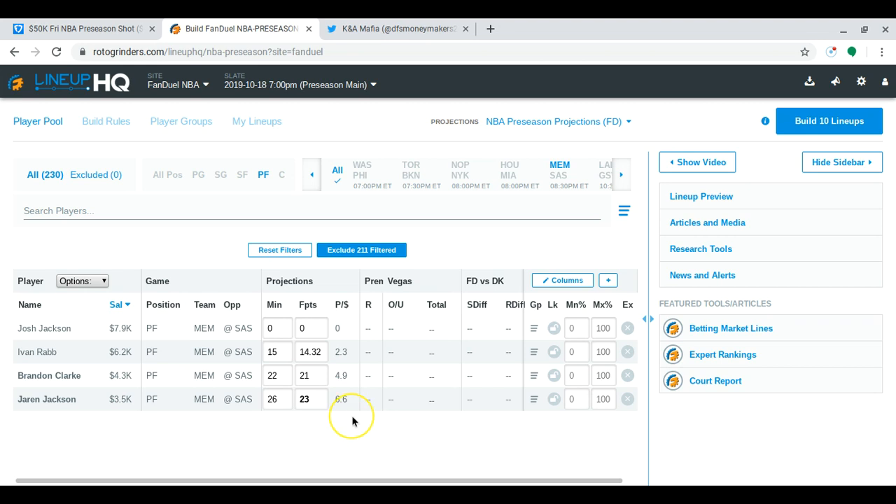
{"action": "mouse_move", "coordinate": [323, 400]}
Show all positions again and look through Memphis's full player list
{"action": "left_click", "coordinate": [168, 180]}
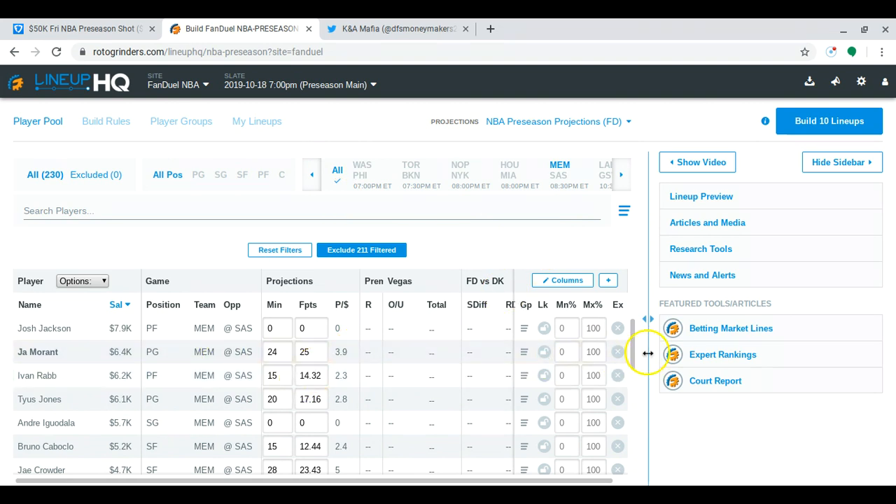
{"action": "scroll", "coordinate": [630, 358], "scroll_direction": "down", "scroll_amount": 2}
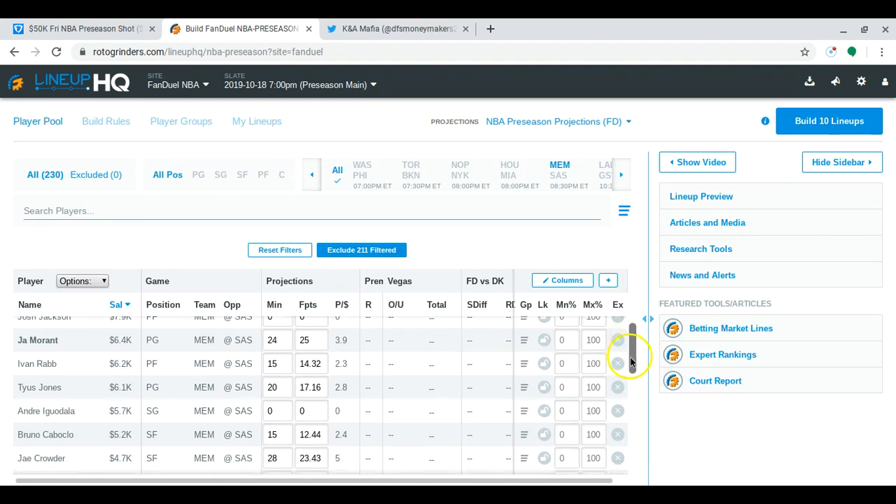
{"action": "scroll", "coordinate": [616, 398], "scroll_direction": "down", "scroll_amount": 3}
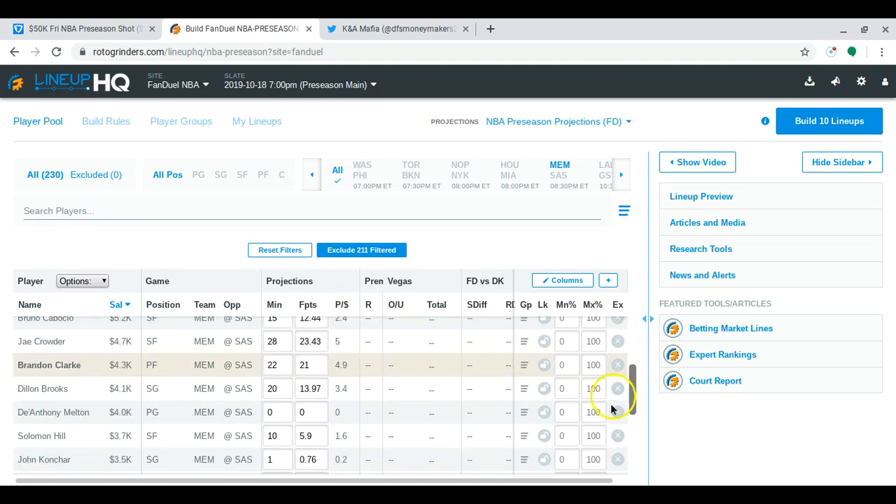
{"action": "scroll", "coordinate": [611, 407], "scroll_direction": "up", "scroll_amount": 1}
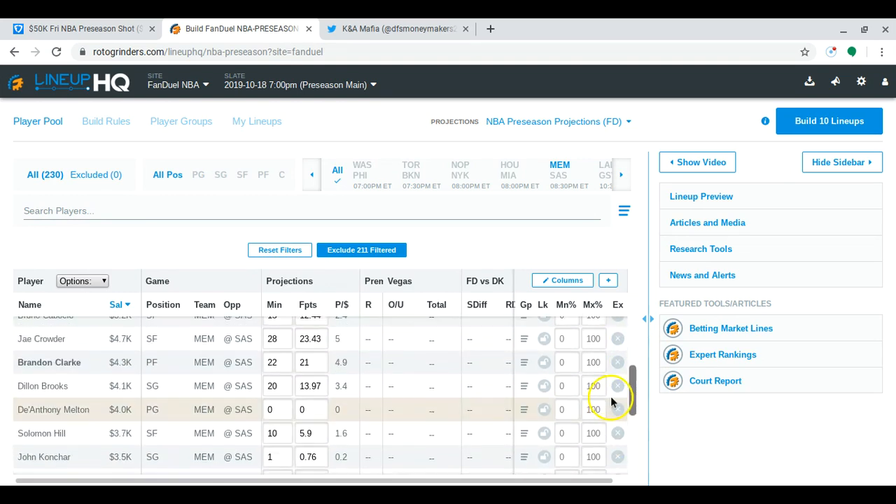
{"action": "scroll", "coordinate": [610, 390], "scroll_direction": "up", "scroll_amount": 3}
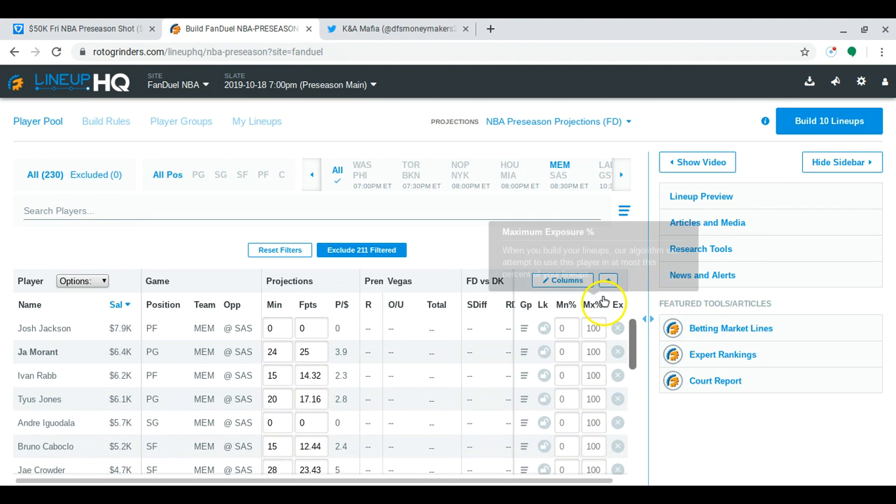
Replace the Memphis filter with San Antonio (SAS), review that team's players, and clear the filter
{"action": "left_click", "coordinate": [559, 172]}
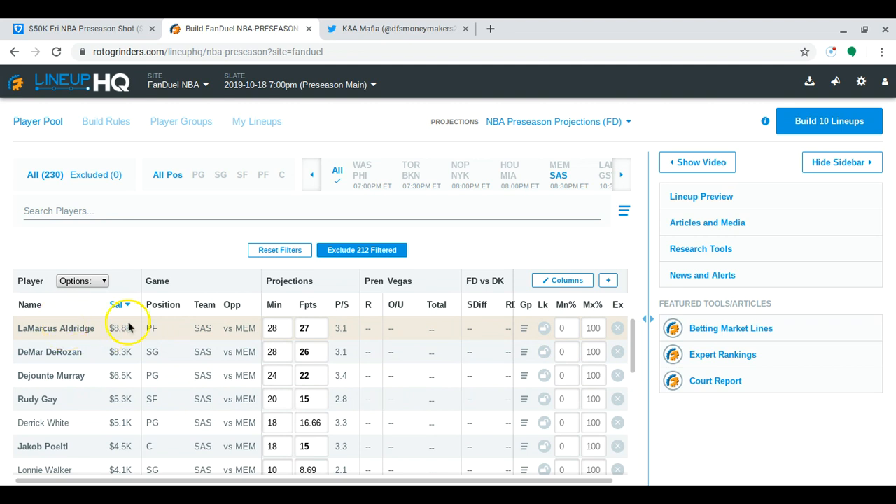
{"action": "mouse_move", "coordinate": [633, 358]}
{"action": "left_mouse_down"}
{"action": "mouse_move", "coordinate": [620, 399]}
{"action": "mouse_move", "coordinate": [628, 344]}
{"action": "left_mouse_up"}
{"action": "left_click", "coordinate": [564, 178]}
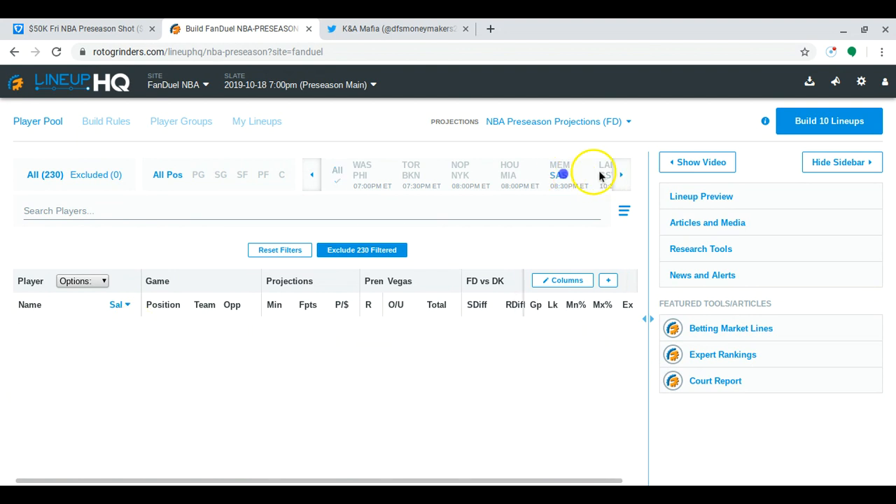
Filter the player pool to Lakers (LAL) point guards and set Rajon Rondo's projected fantasy points to 0
{"action": "left_click", "coordinate": [603, 170]}
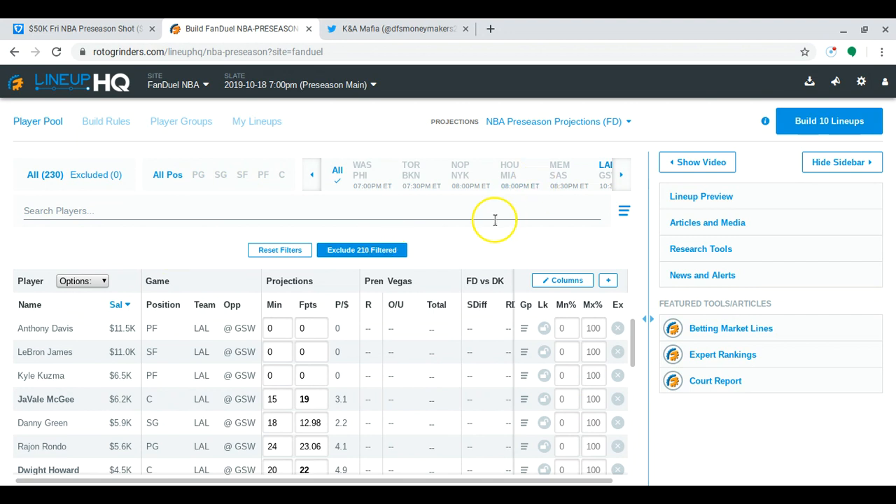
{"action": "left_click", "coordinate": [199, 178]}
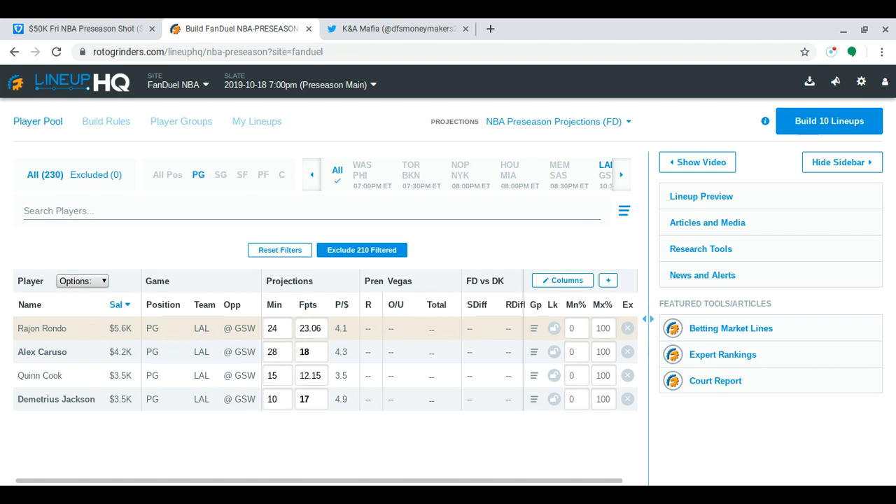
{"action": "double_click", "coordinate": [311, 327]}
{"action": "type", "text": "0"}
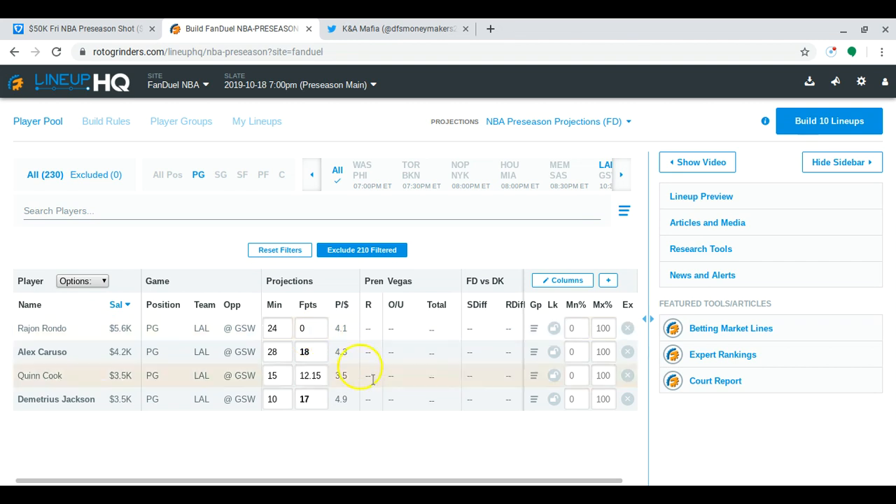
{"action": "left_click", "coordinate": [430, 449]}
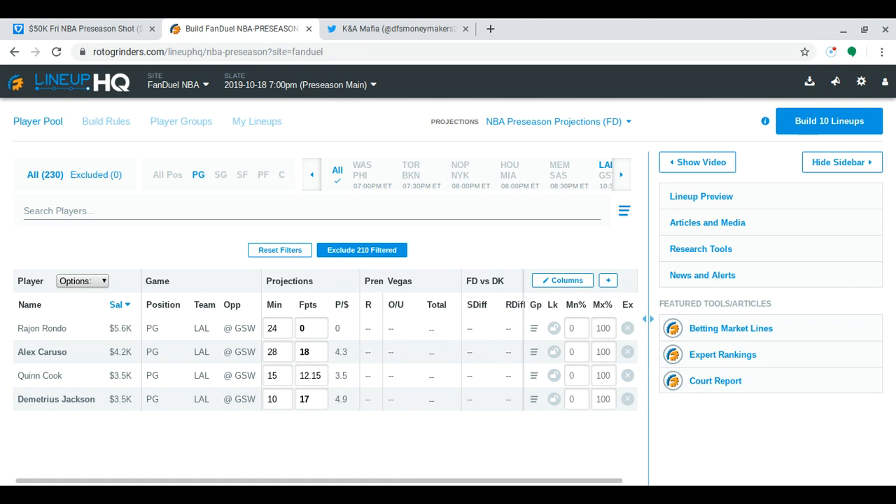
{"action": "left_click", "coordinate": [318, 349]}
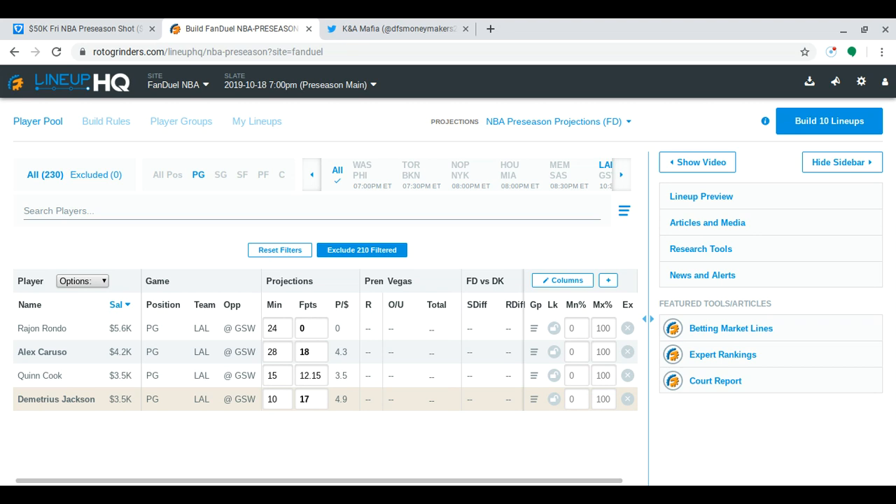
Narrow the Lakers player list to centers only and review their projected fantasy points, including Dwight Howard's
{"action": "left_click", "coordinate": [242, 221]}
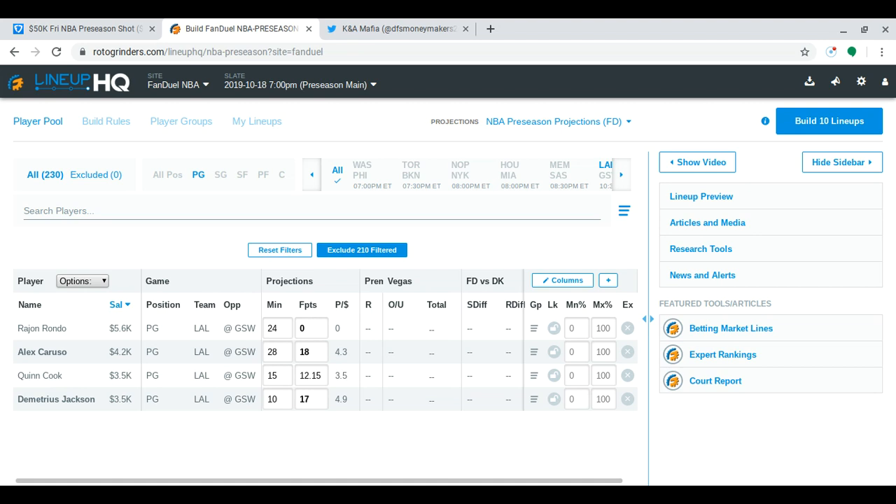
{"action": "left_click", "coordinate": [214, 179]}
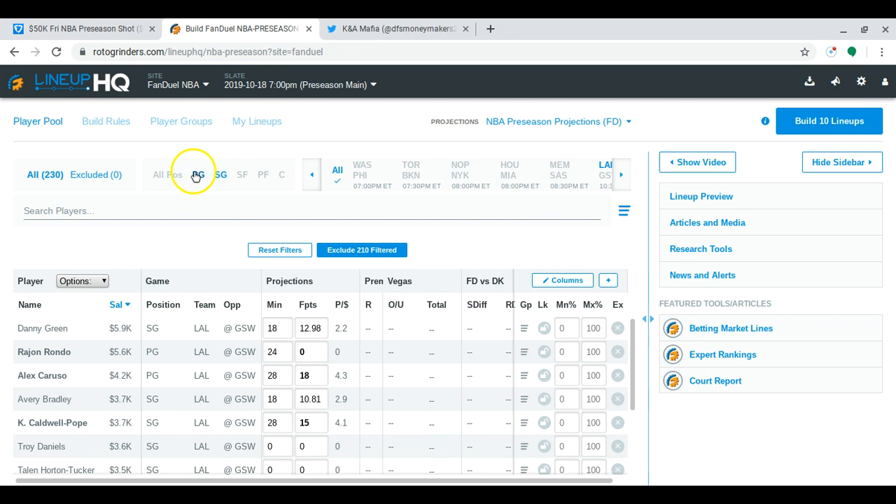
{"action": "left_click", "coordinate": [281, 179]}
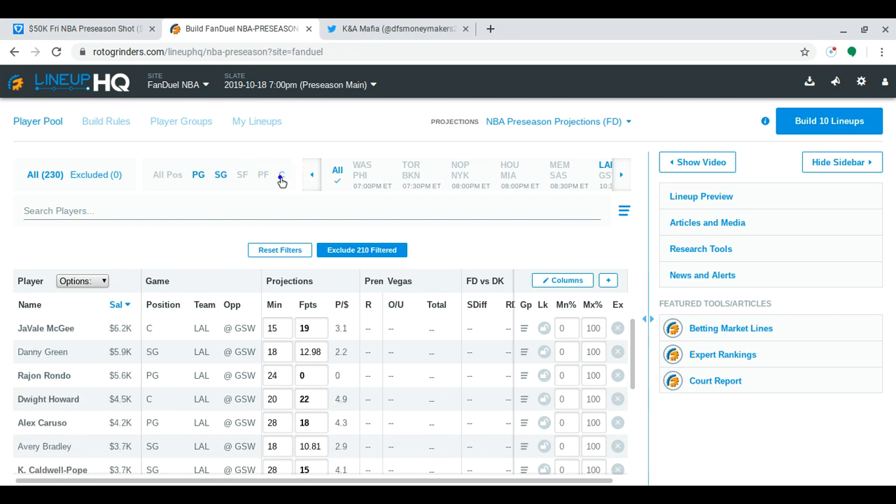
{"action": "left_click", "coordinate": [221, 177]}
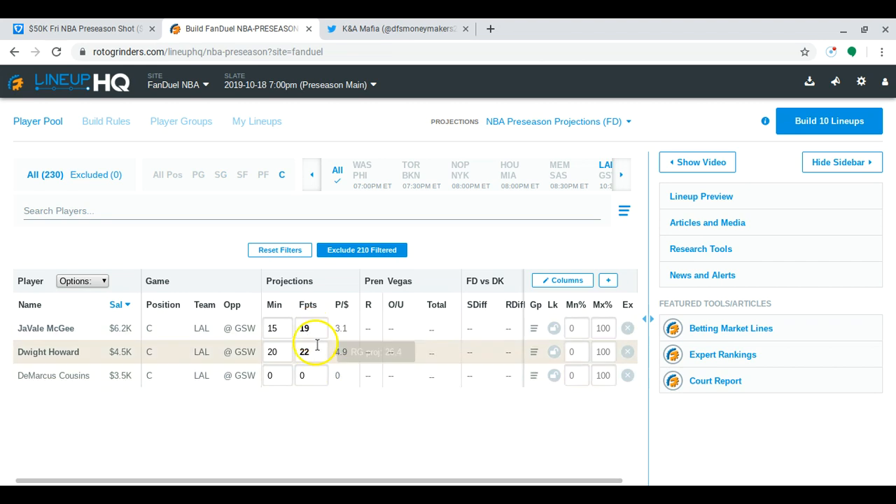
{"action": "mouse_move", "coordinate": [322, 360]}
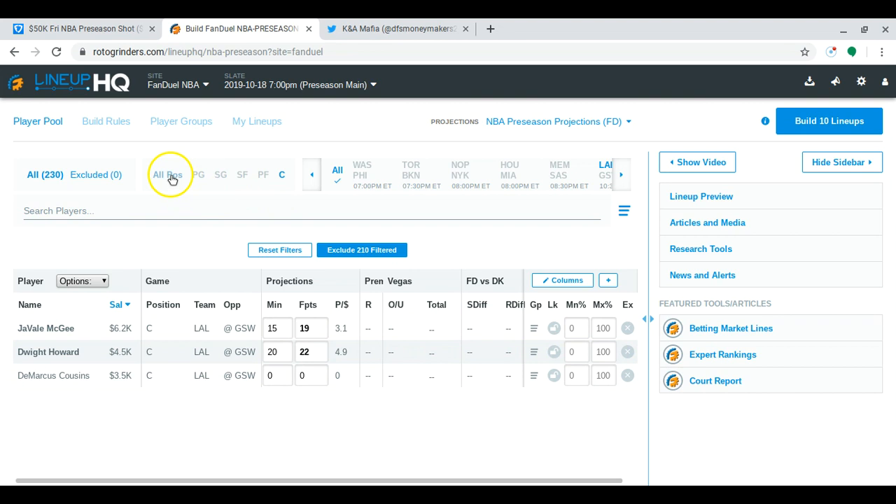
Show all positions, replace the Lakers filter with Golden State (GSW), and look through that team's full player list
{"action": "left_click", "coordinate": [172, 175]}
{"action": "left_click", "coordinate": [606, 171]}
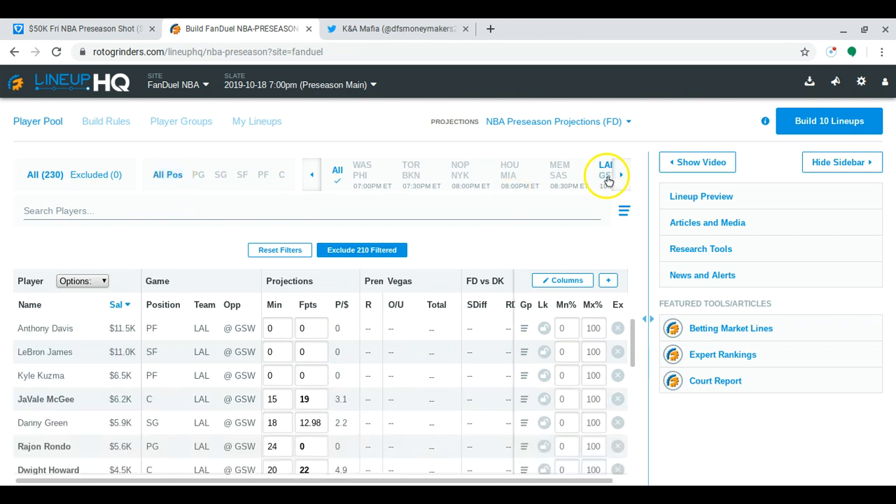
{"action": "left_click", "coordinate": [606, 172]}
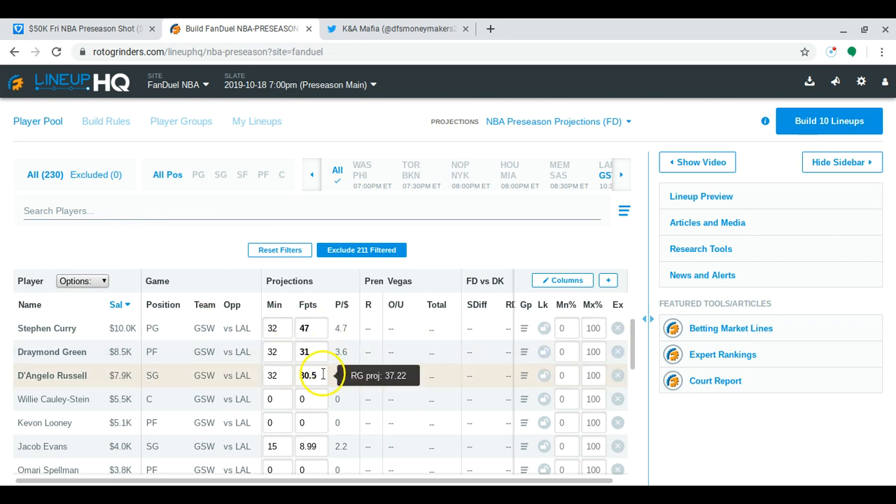
{"action": "mouse_move", "coordinate": [322, 350]}
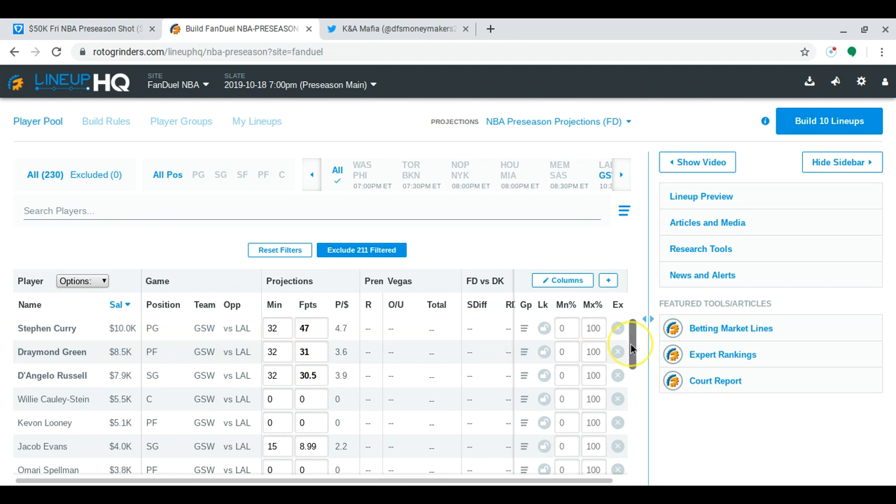
{"action": "left_click_drag", "start_coordinate": [630, 348], "coordinate": [623, 469]}
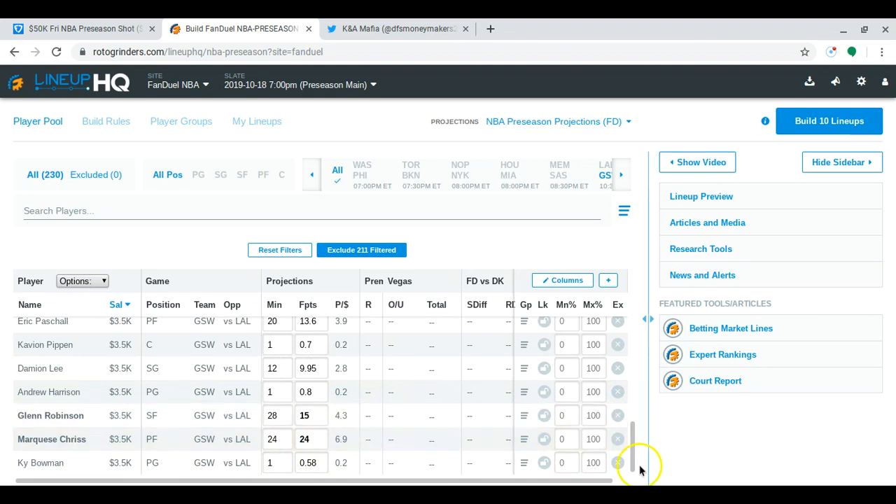
{"action": "left_click_drag", "start_coordinate": [631, 467], "coordinate": [632, 338]}
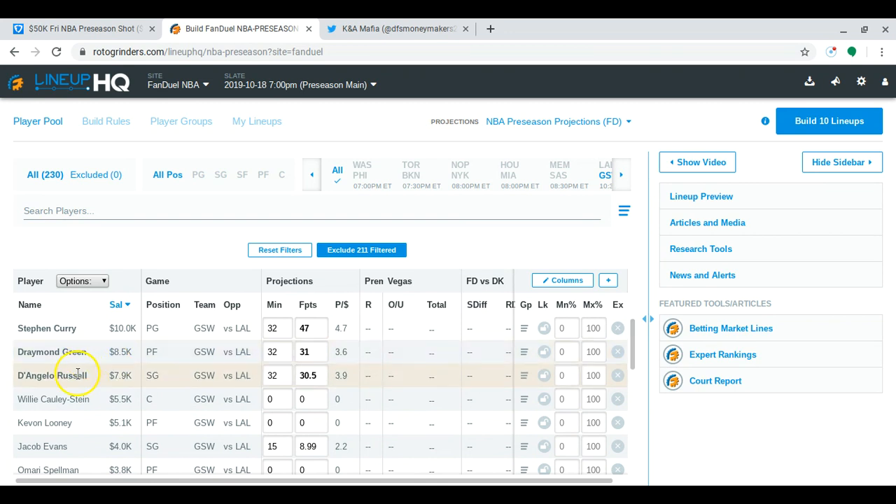
Show players from all games again and sort the pool by points per dollar, highest first
{"action": "left_click", "coordinate": [337, 174]}
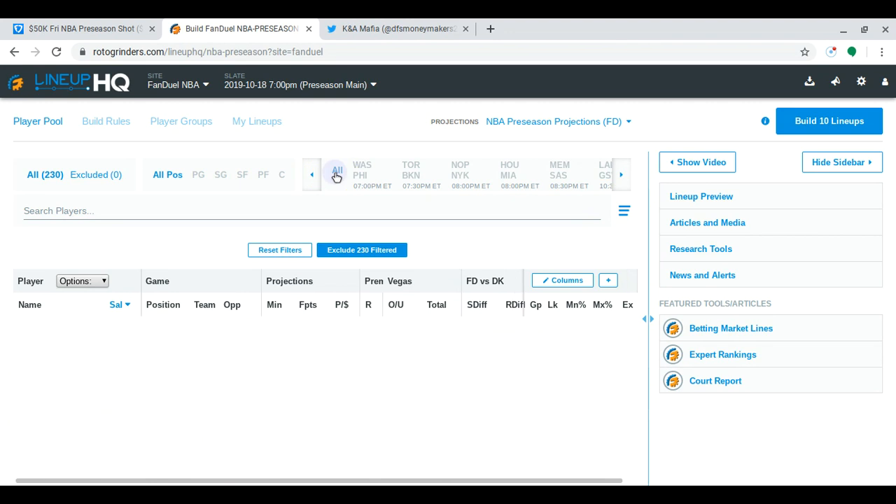
{"action": "left_click", "coordinate": [337, 174]}
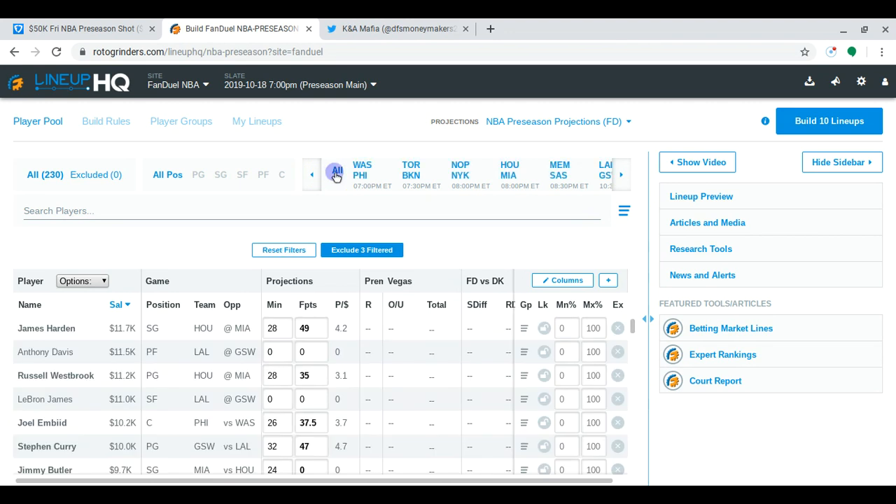
{"action": "left_click", "coordinate": [339, 305]}
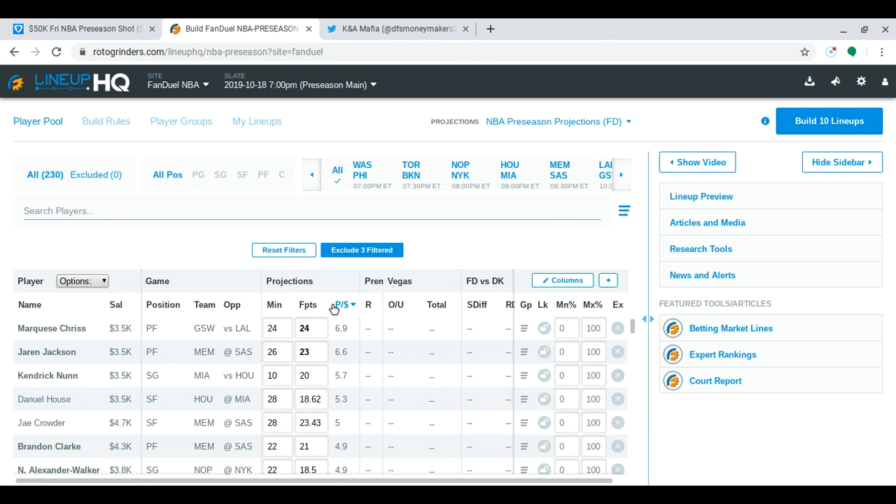
Switch to the FanDuel $50K Fri NBA Preseason Shot entry, list the point guards, and add Stephen Curry to the lineup
{"action": "left_click", "coordinate": [94, 27]}
{"action": "left_click", "coordinate": [64, 221]}
{"action": "left_click", "coordinate": [92, 220]}
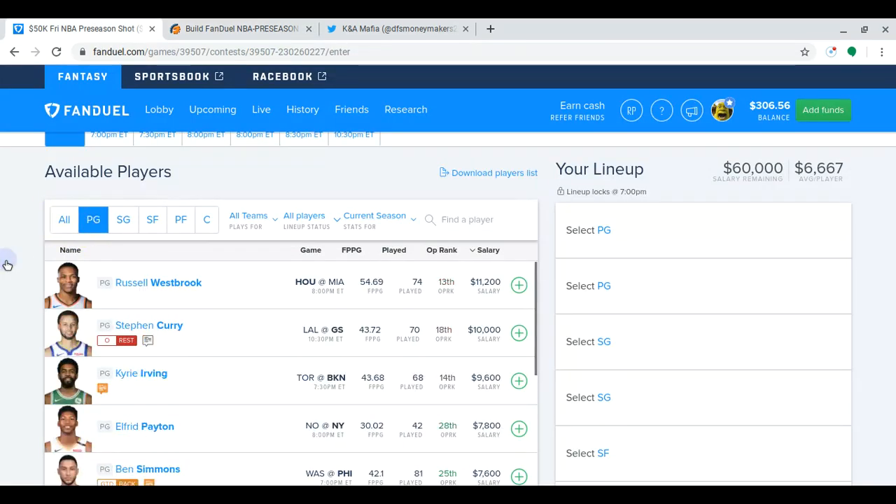
{"action": "scroll", "coordinate": [5, 260], "scroll_direction": "down", "scroll_amount": 1}
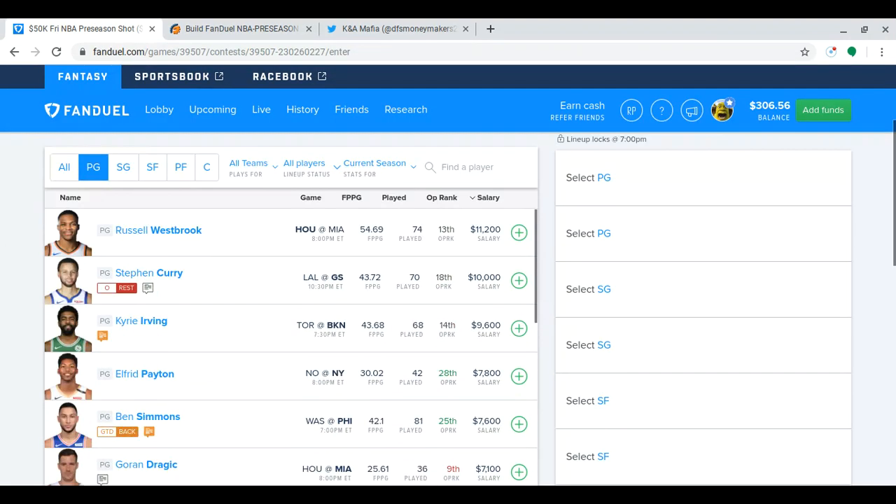
{"action": "left_click", "coordinate": [519, 281]}
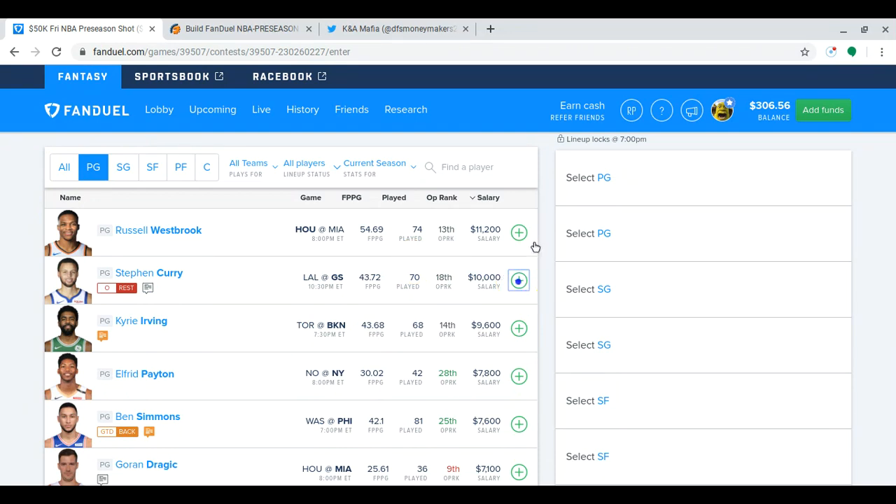
Return to LineupHQ and review only the point guards, ranked by points per dollar from highest to lowest
{"action": "left_click", "coordinate": [205, 30]}
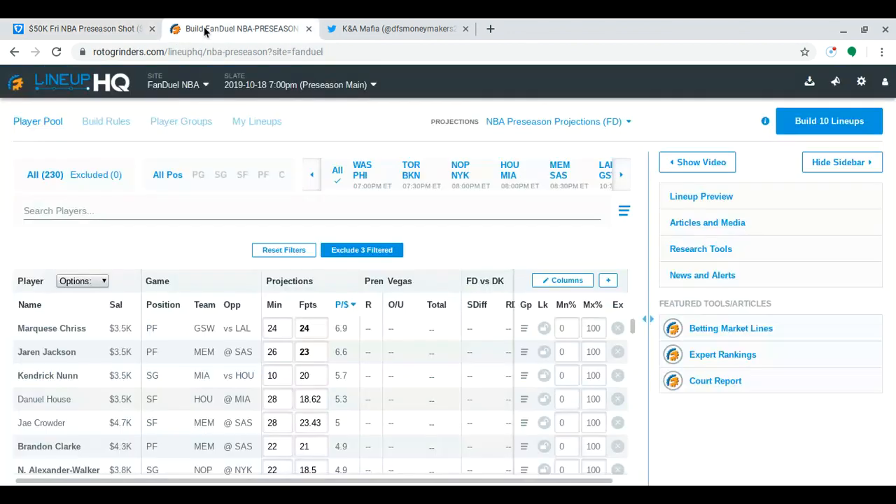
{"action": "left_click", "coordinate": [198, 175]}
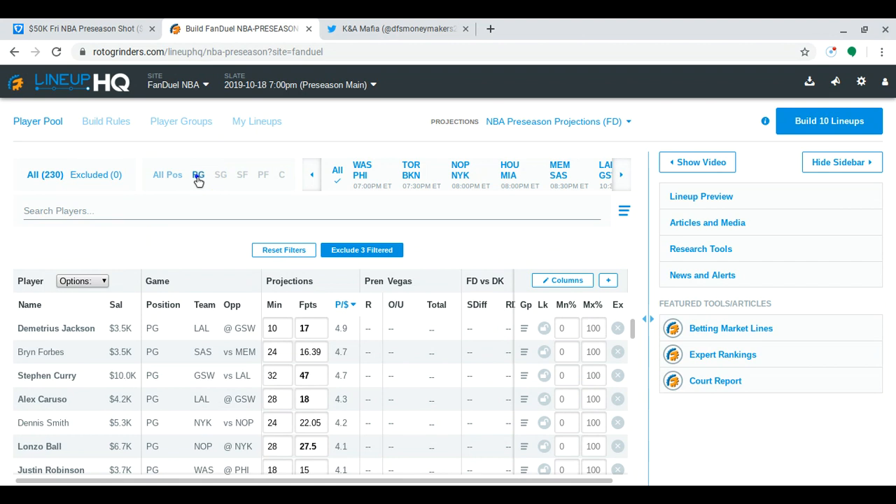
{"action": "left_click", "coordinate": [336, 305]}
{"action": "left_click", "coordinate": [337, 306]}
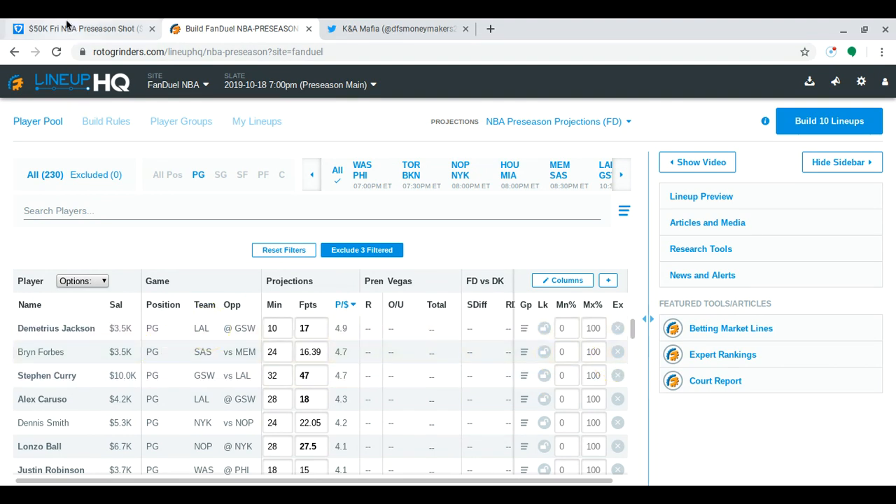
Back in the FanDuel contest entry, search for "ball" and add Lonzo Ball as the second point guard
{"action": "left_click", "coordinate": [67, 25]}
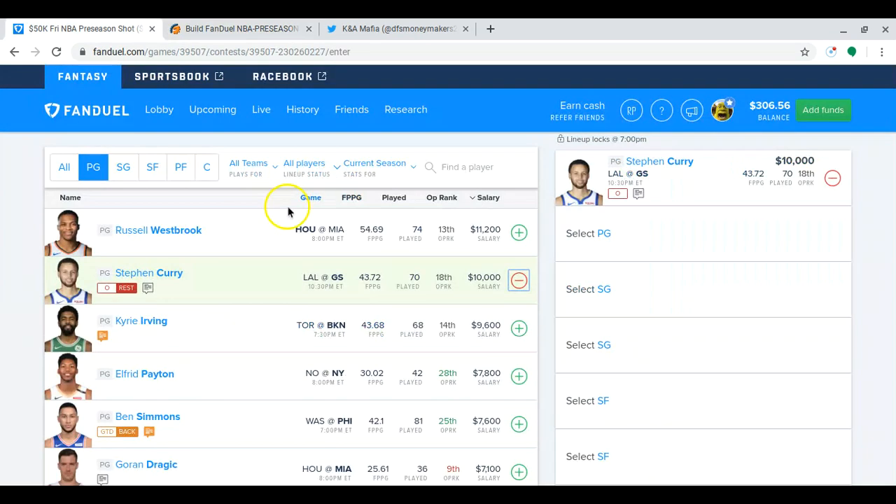
{"action": "left_click", "coordinate": [456, 166]}
{"action": "type", "text": "ball"}
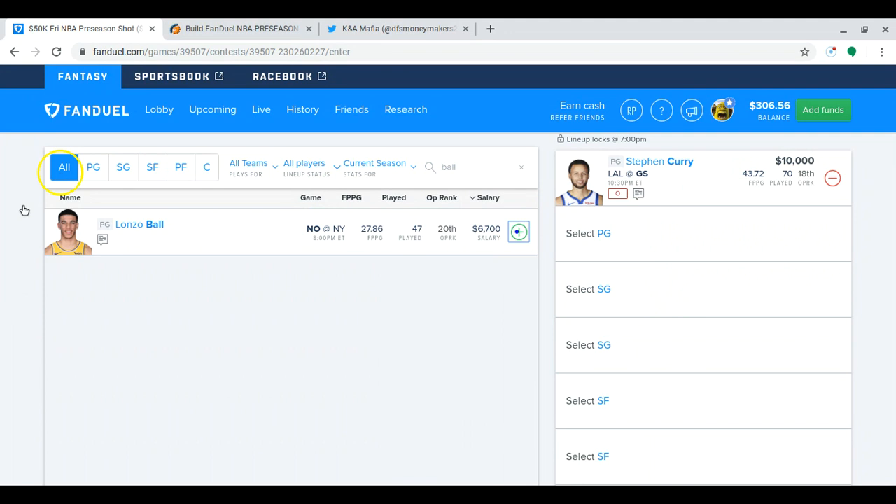
List the available shooting guards and add James Harden to the lineup
{"action": "scroll", "coordinate": [91, 190], "scroll_direction": "up", "scroll_amount": 1}
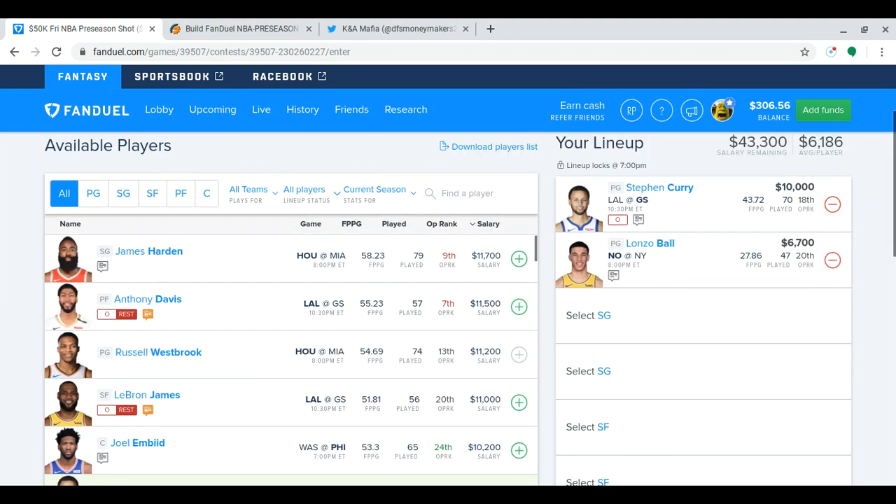
{"action": "left_click", "coordinate": [123, 196]}
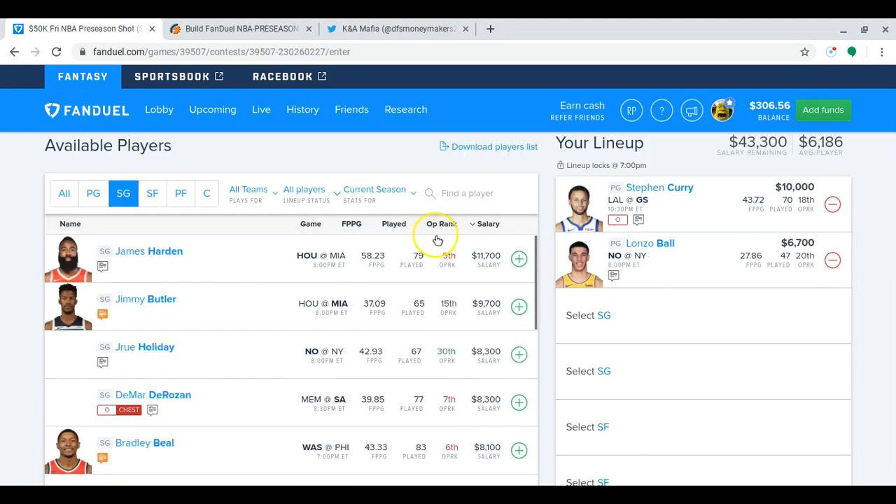
{"action": "left_click", "coordinate": [520, 260]}
Switch to LineupHQ and review only the shooting guards, ranked by points per dollar from highest to lowest
{"action": "left_click", "coordinate": [231, 23]}
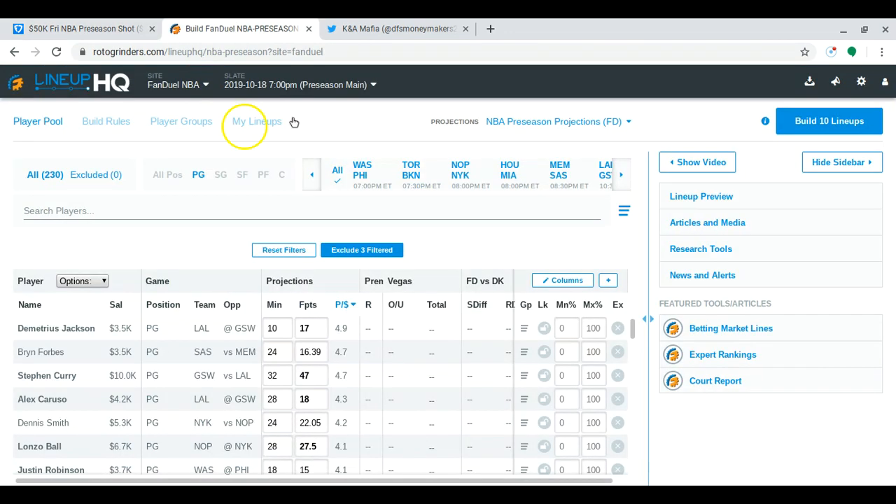
{"action": "left_click", "coordinate": [222, 176]}
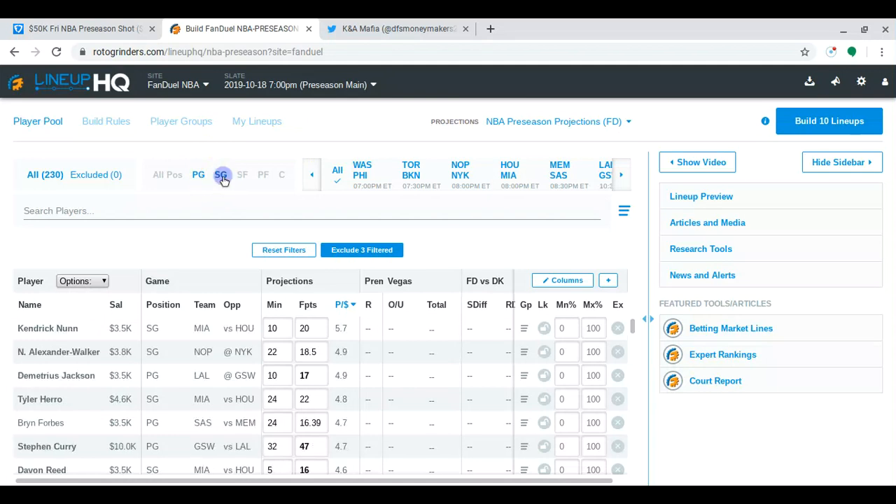
{"action": "left_click", "coordinate": [200, 177]}
{"action": "left_click", "coordinate": [342, 306]}
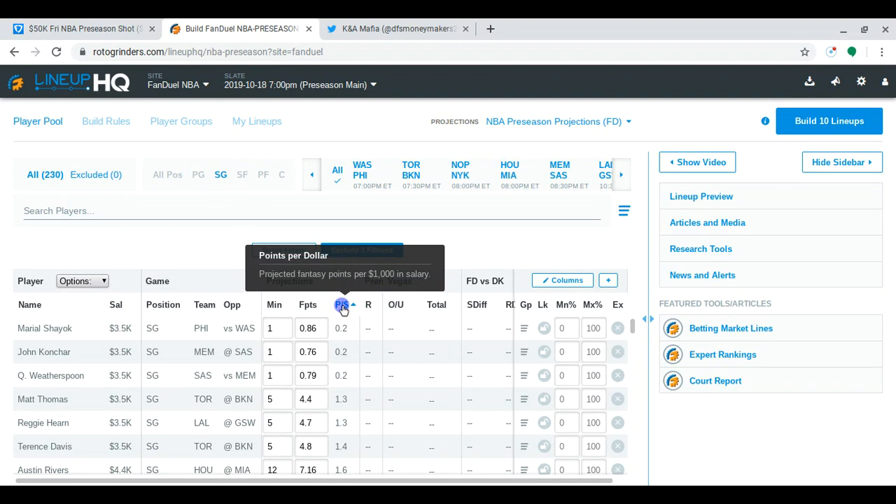
{"action": "left_click", "coordinate": [343, 306]}
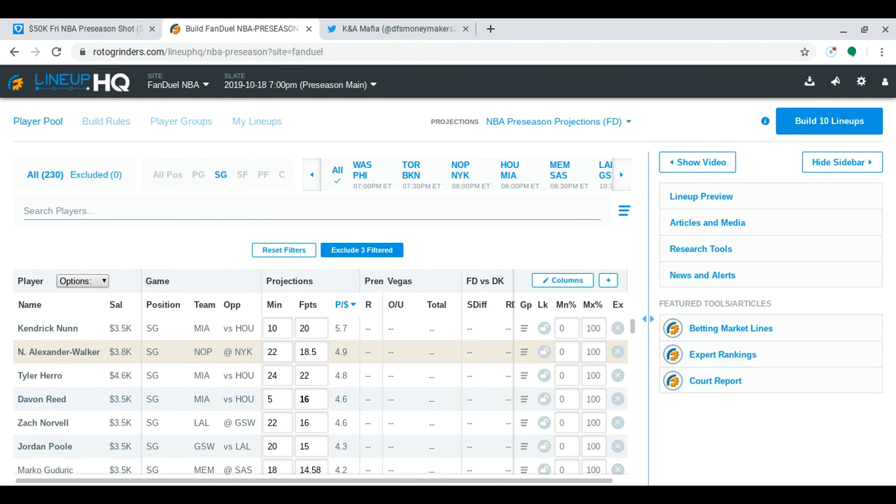
{"action": "left_click", "coordinate": [74, 351]}
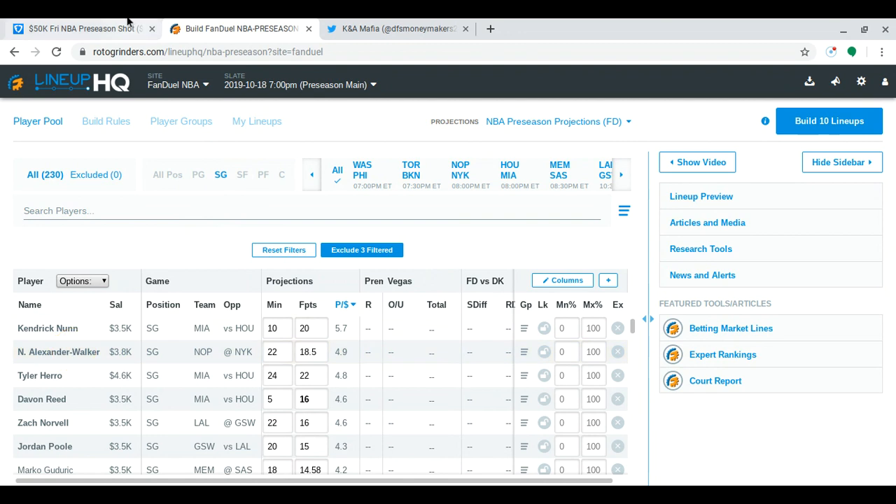
Return to the FanDuel contest entry, search for "nun", and add Kendrick Nunn as the second shooting guard
{"action": "left_click", "coordinate": [131, 26]}
{"action": "left_click", "coordinate": [516, 194]}
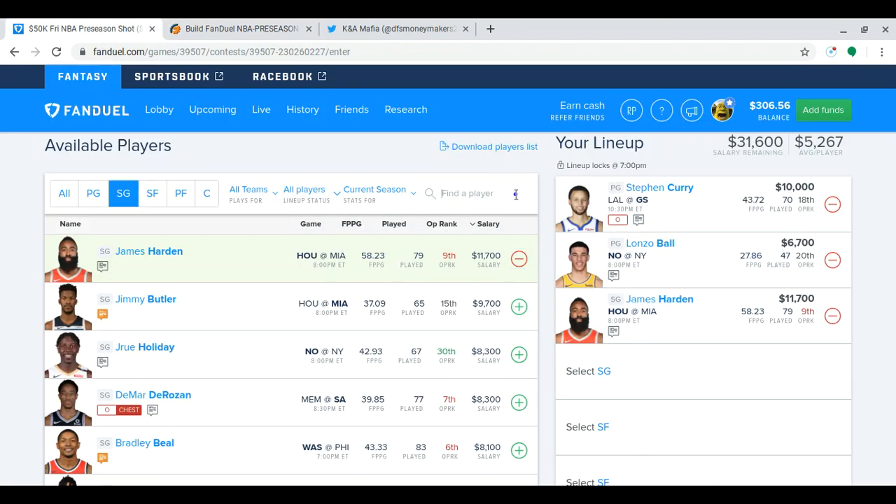
{"action": "type", "text": "nun"}
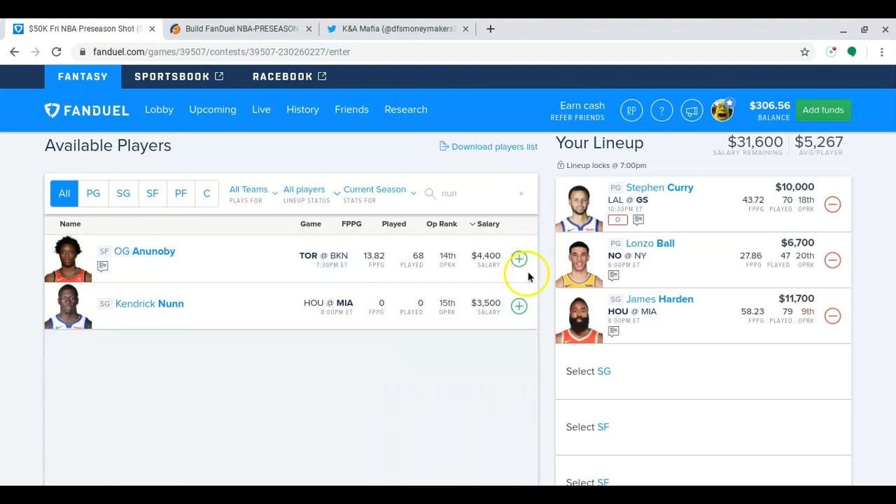
{"action": "left_click", "coordinate": [520, 314]}
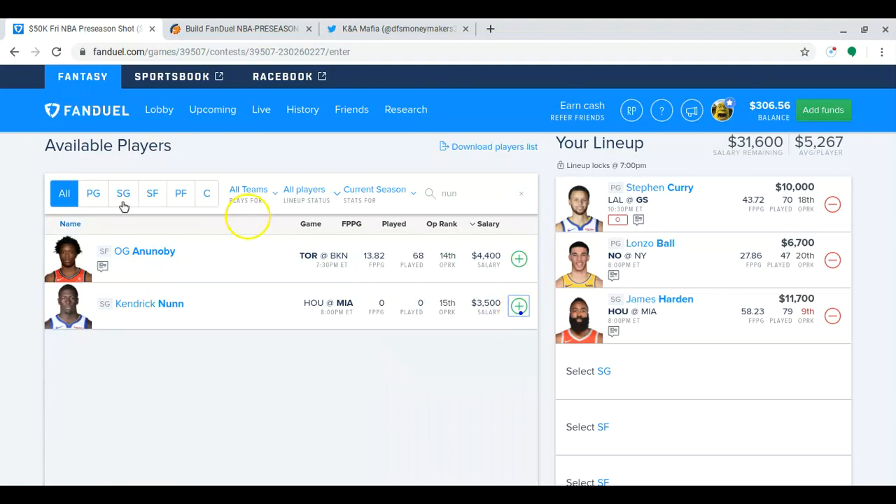
List the available small forwards and add RJ Barrett to the lineup
{"action": "left_click", "coordinate": [154, 196]}
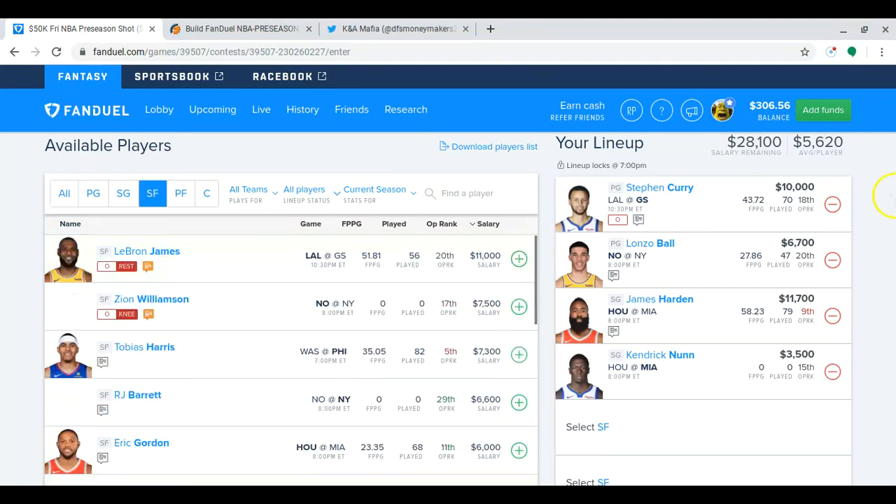
{"action": "left_click", "coordinate": [537, 280]}
{"action": "scroll", "coordinate": [537, 282], "scroll_direction": "down", "scroll_amount": 1}
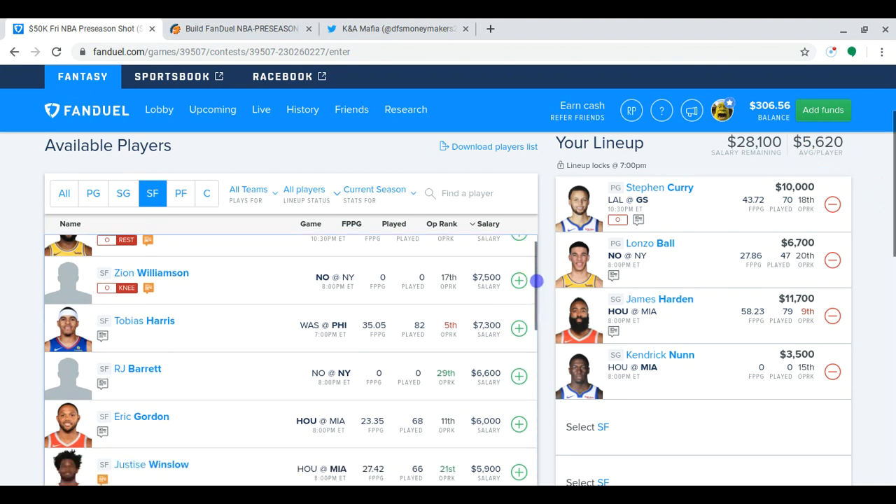
{"action": "left_click", "coordinate": [518, 376]}
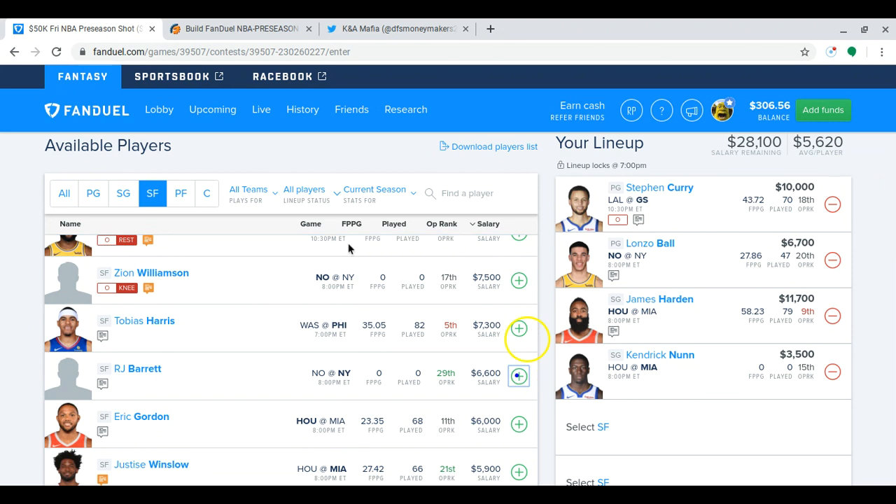
Search the available players for "chri" and add Marquese Chriss to the lineup as a power forward
{"action": "left_click", "coordinate": [181, 193]}
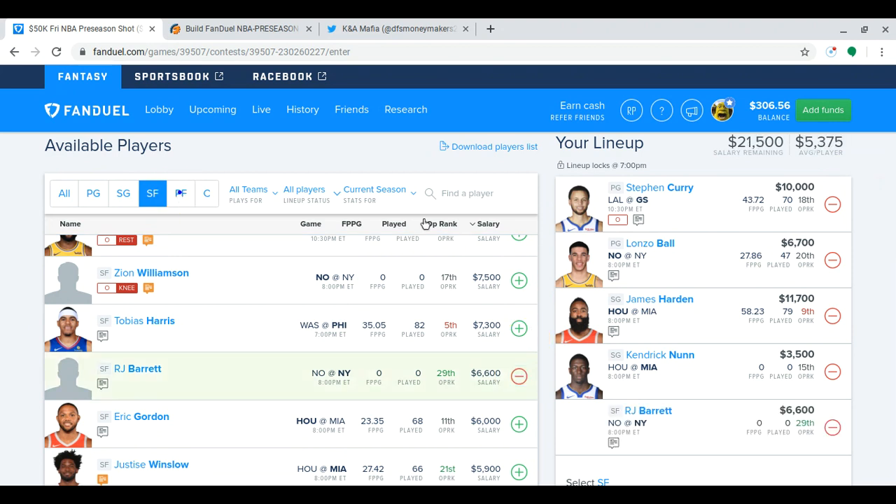
{"action": "left_click", "coordinate": [501, 197]}
{"action": "type", "text": "chri"}
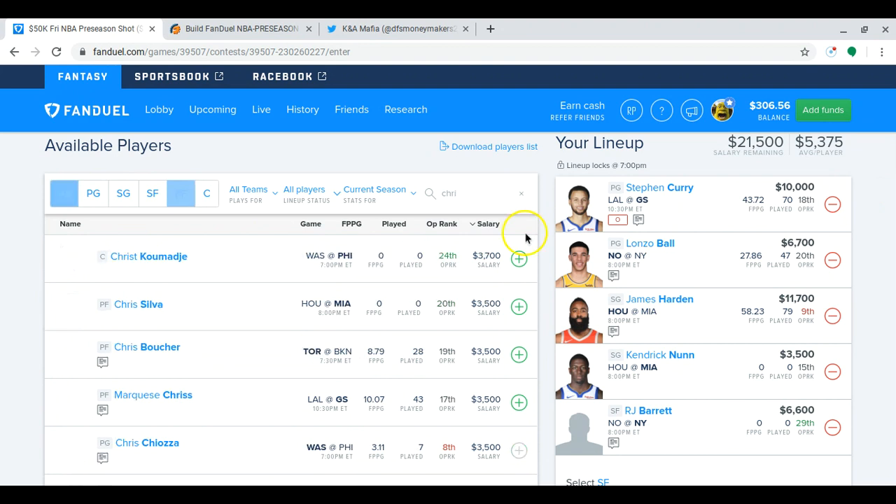
{"action": "left_click", "coordinate": [519, 403]}
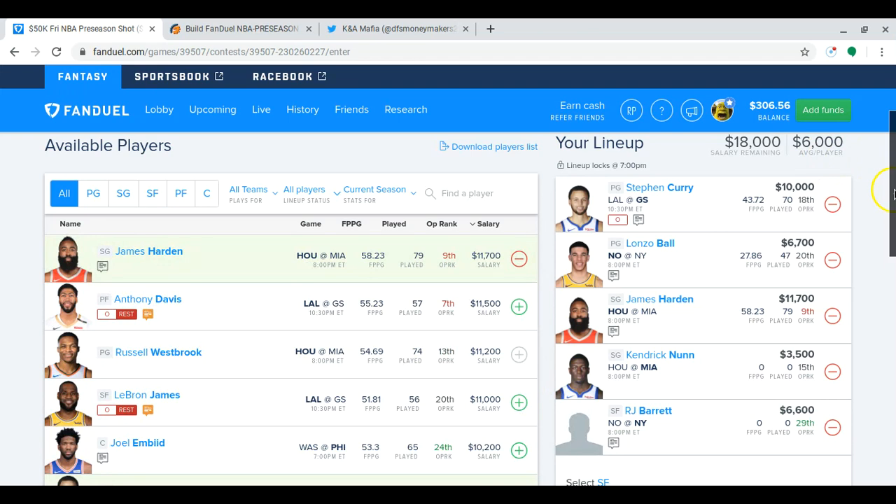
{"action": "left_click_drag", "start_coordinate": [893, 195], "coordinate": [874, 103]}
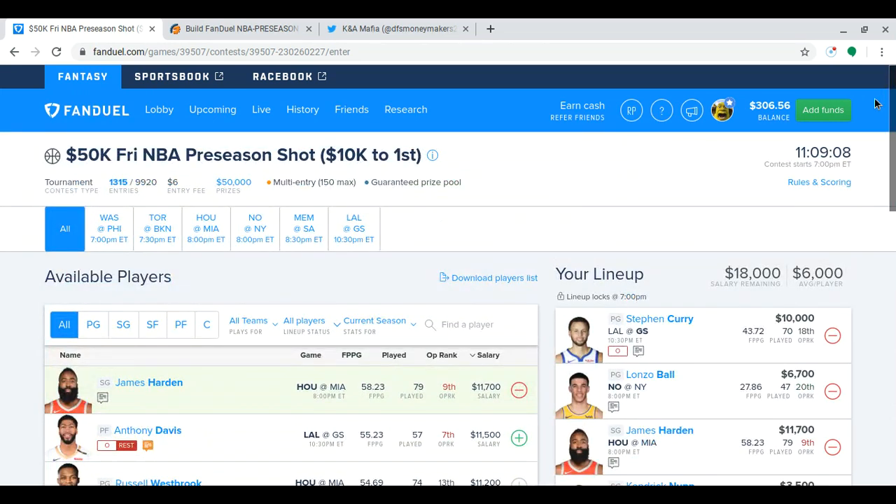